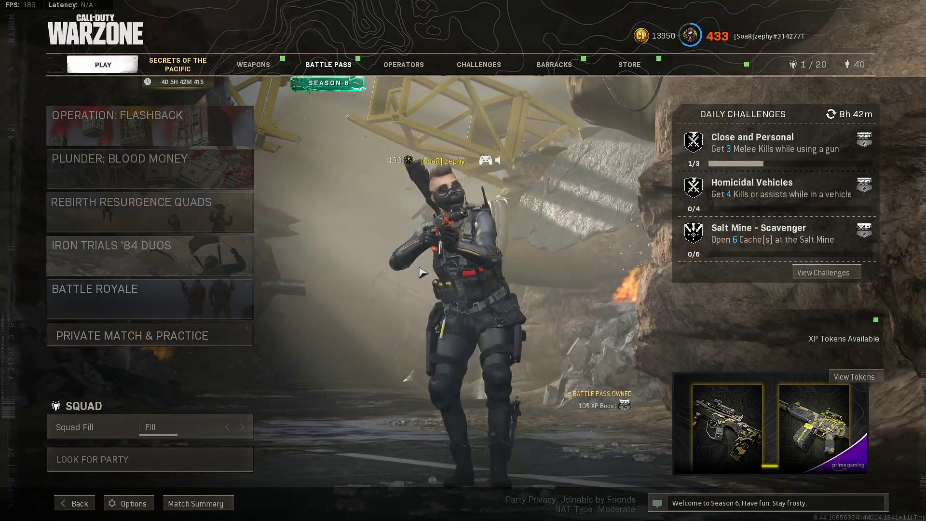
Open the custom loadout editor from the weapons section.
key("e")
key("e")
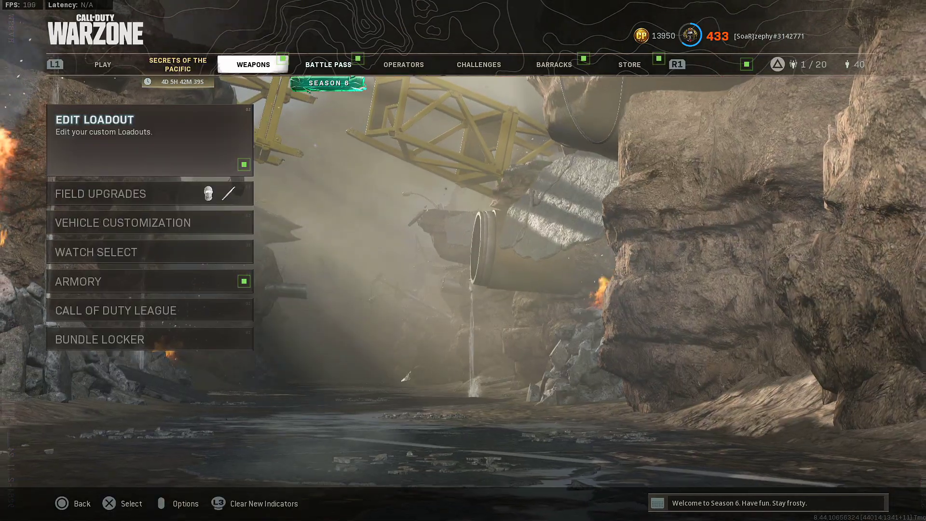
key("Return")
Examine the weapons in the YouTube loadout and the OTs 9's attachments in the Gunsmith, and return to the loadout list.
key("Up")
key("Up")
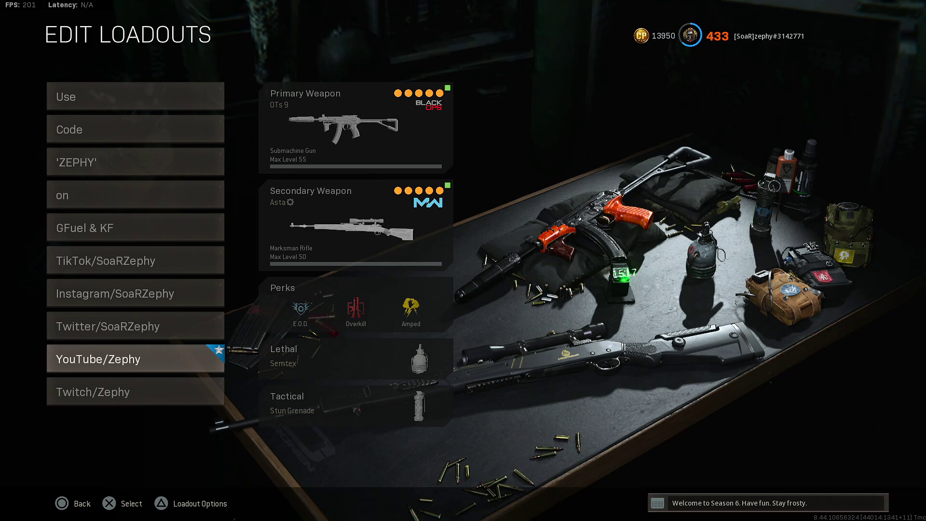
key("Return")
key("Down")
key("Right")
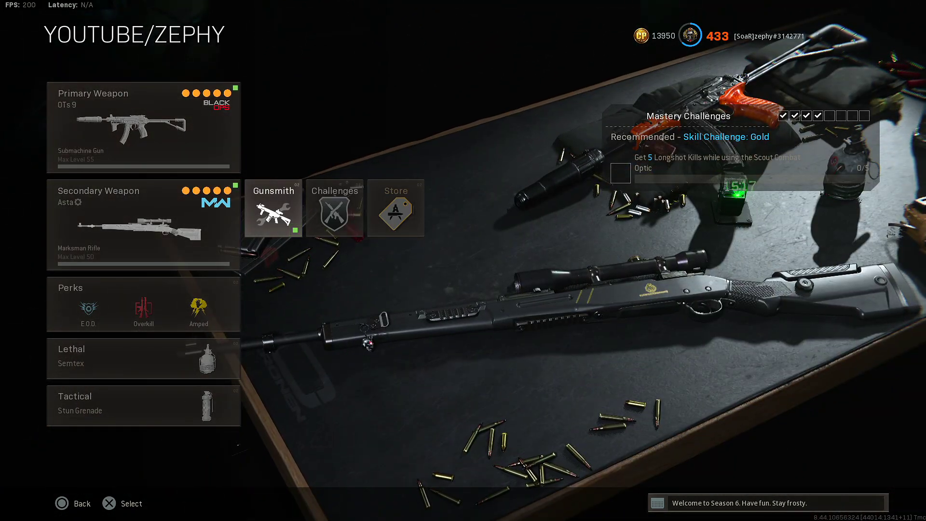
key("Return")
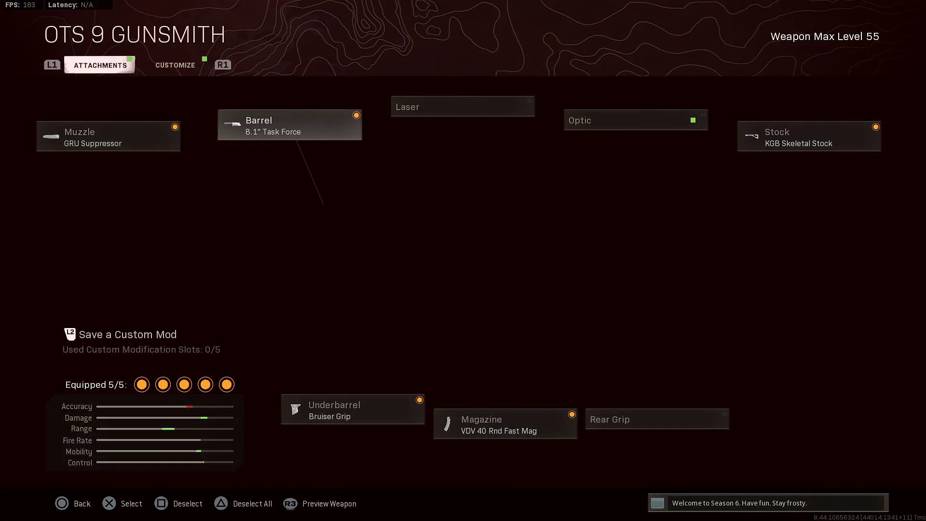
key("Down")
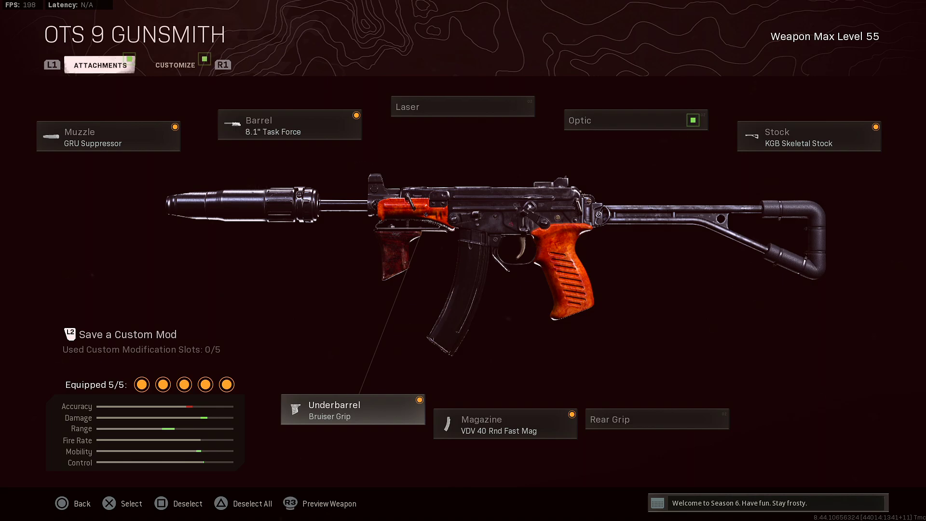
key("Escape")
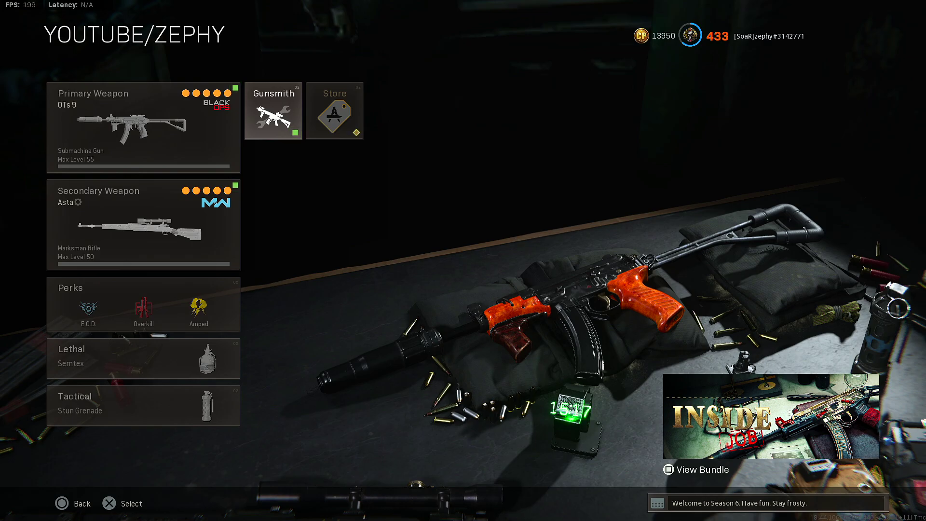
key("Escape")
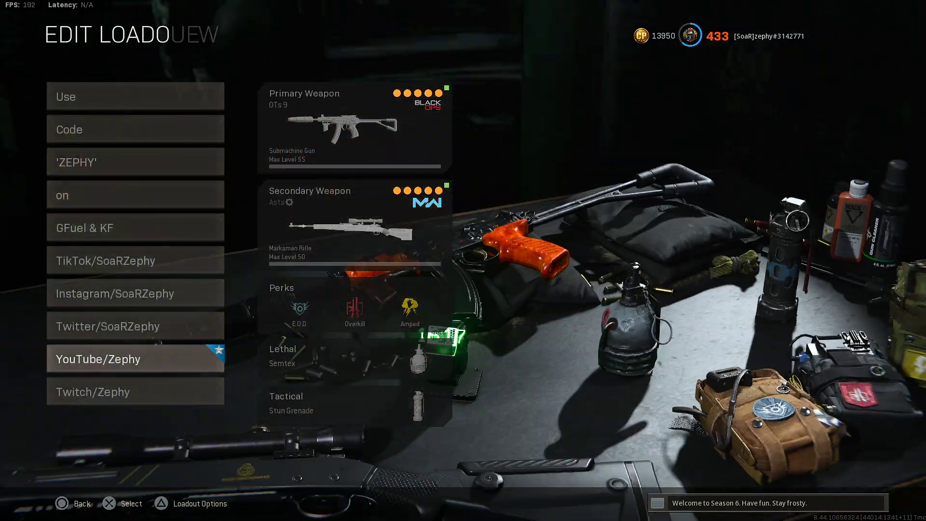
Examine the Carrion sniper rifle's Gunsmith attachments in the Instagram loadout and return to the loadout list.
key("Up")
key("Up")
key("Return")
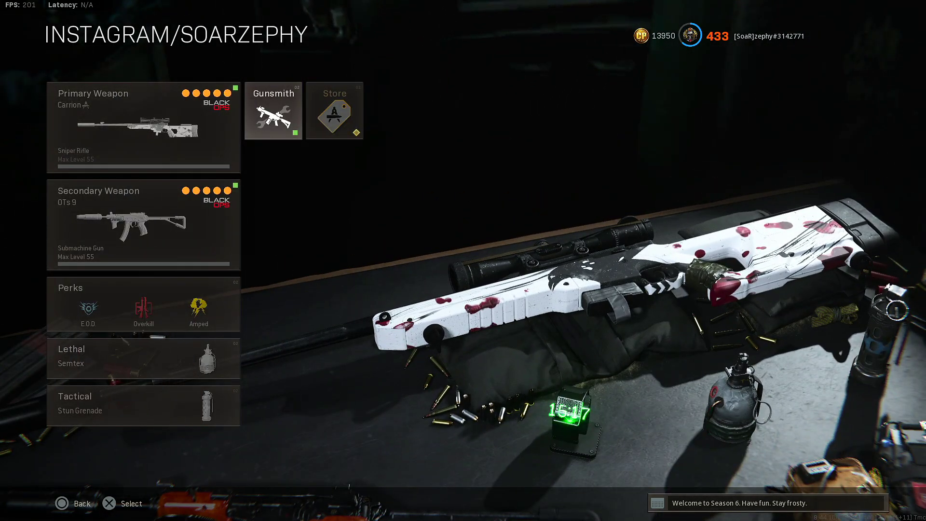
key("Return")
key("Right")
key("Down")
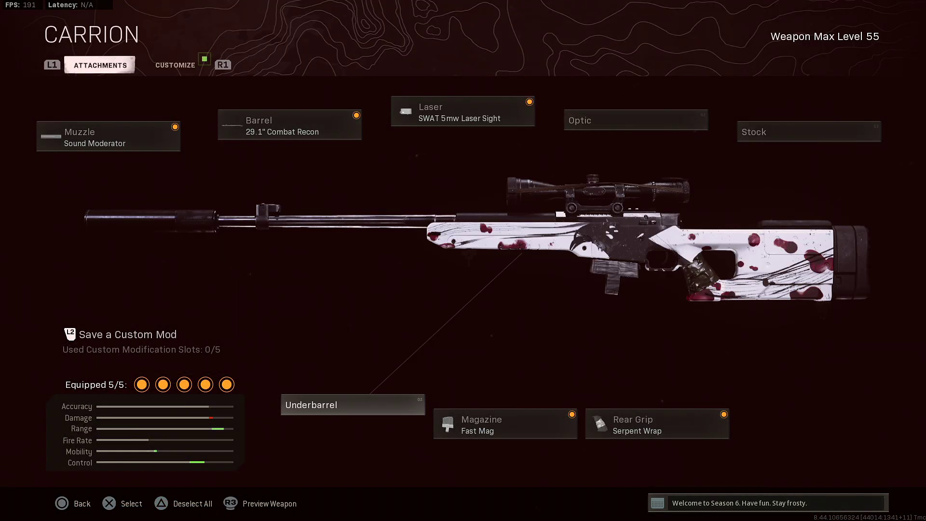
key("Escape")
key("Escape")
Examine the Swiss K31's Gunsmith attachments in the Twitter loadout and return to the loadout list.
key("Down")
key("Return")
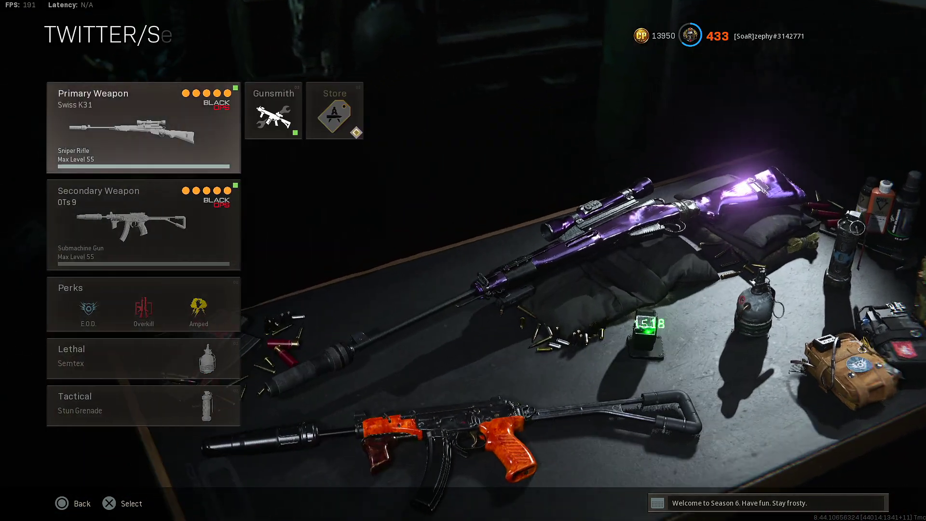
key("Right")
key("Return")
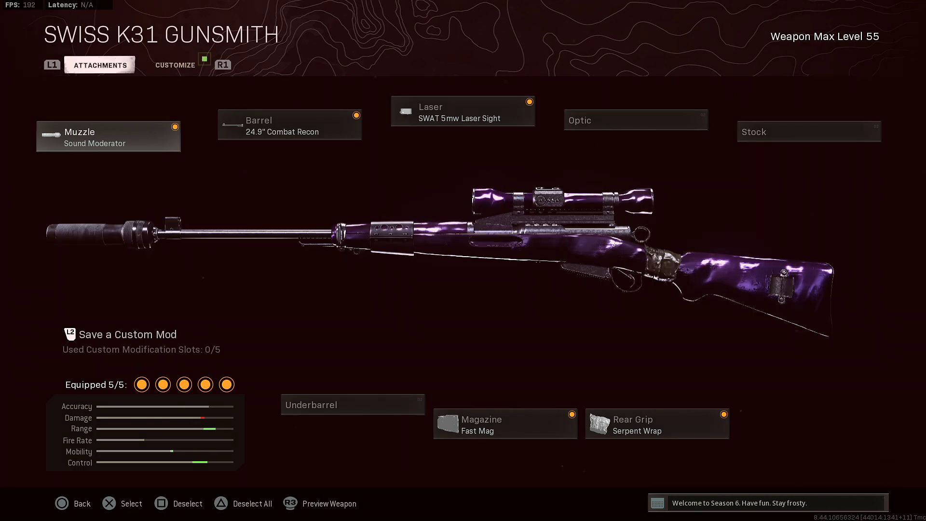
key("Escape")
key("Escape")
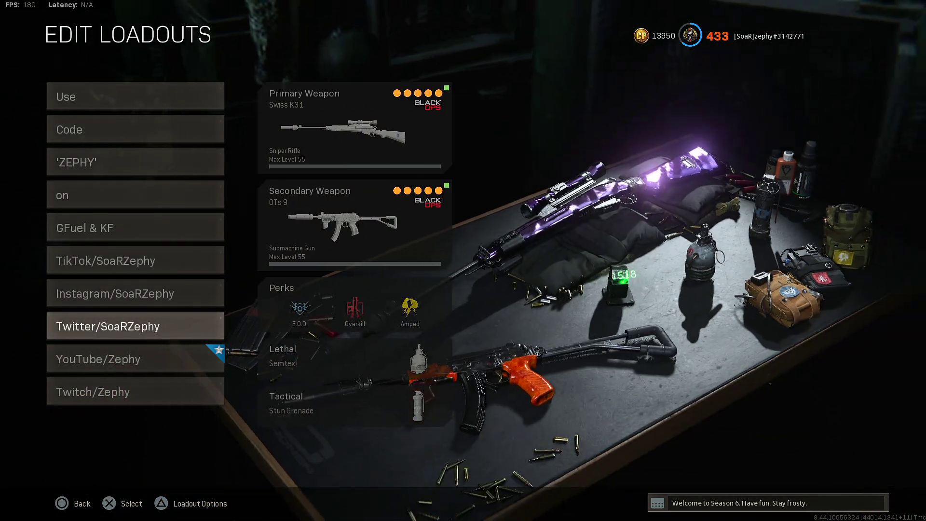
Compare the weapons and perks of the YouTube and Twitch loadouts, and leave the loadout editor.
key("Down")
key("Down")
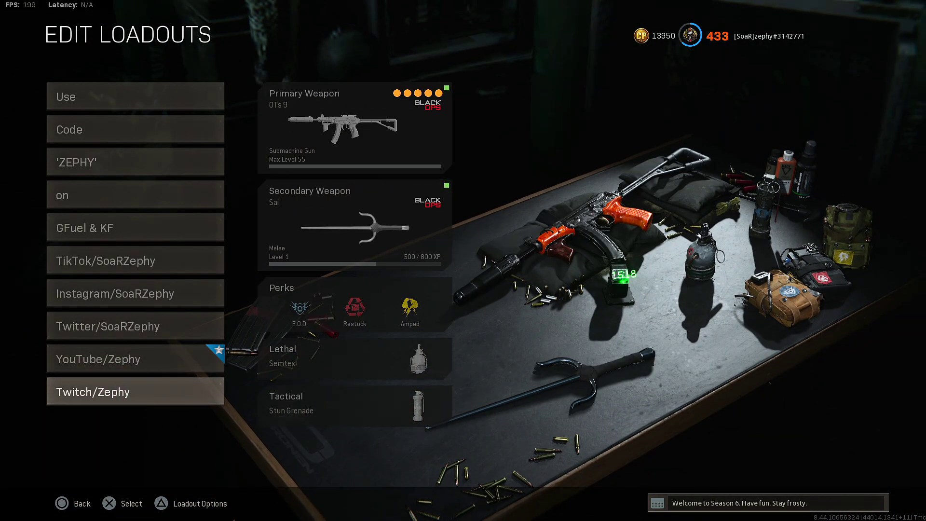
key("Up")
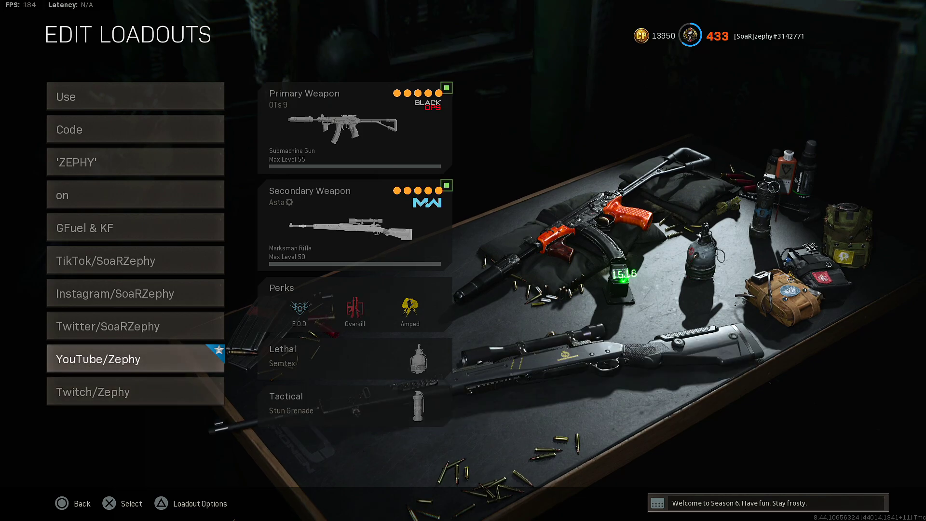
key("Down")
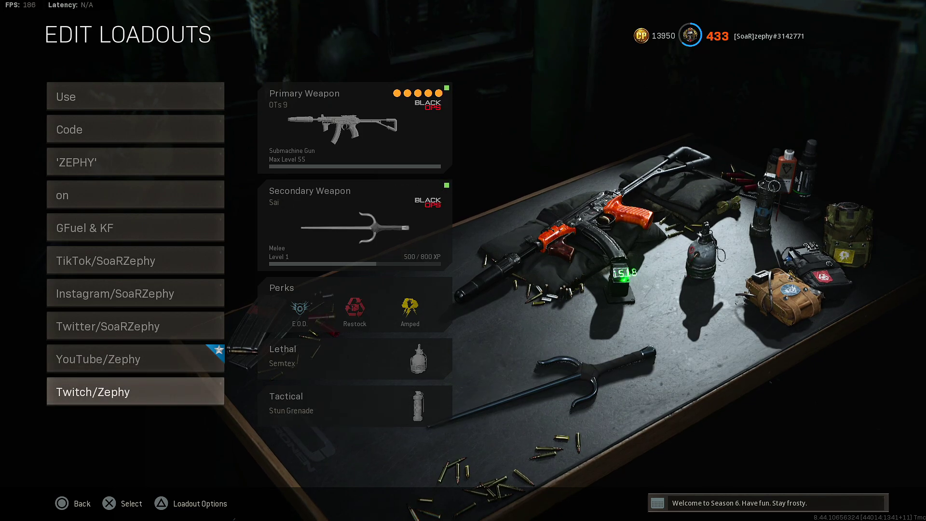
key("Escape")
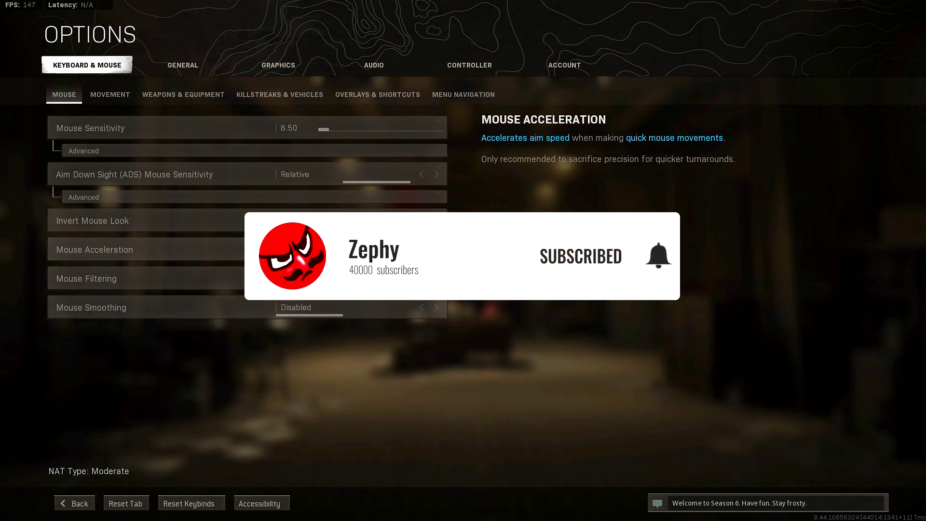
Examine the advanced options for Mouse Sensitivity and Aim Down Sight Mouse Sensitivity, and collapse both groups.
left_click(73, 151)
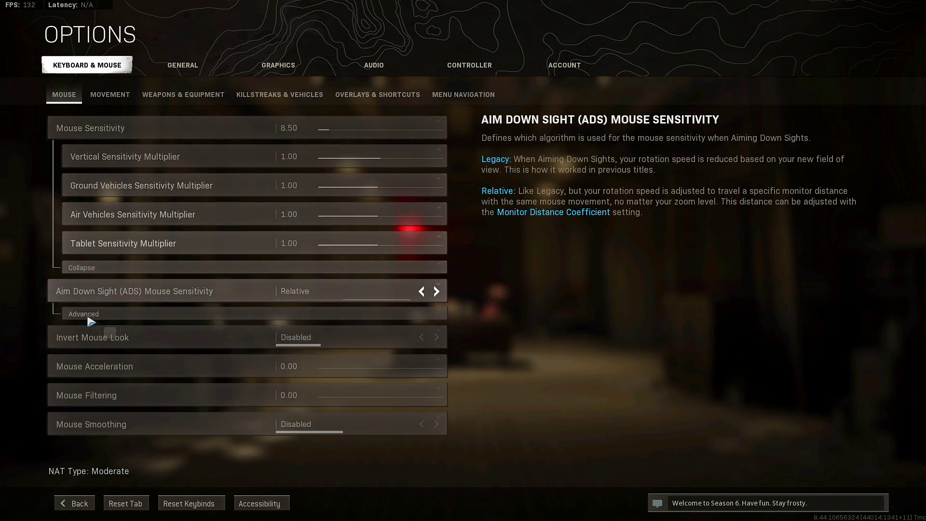
left_click(91, 316)
scroll(104, 292, "down", 1)
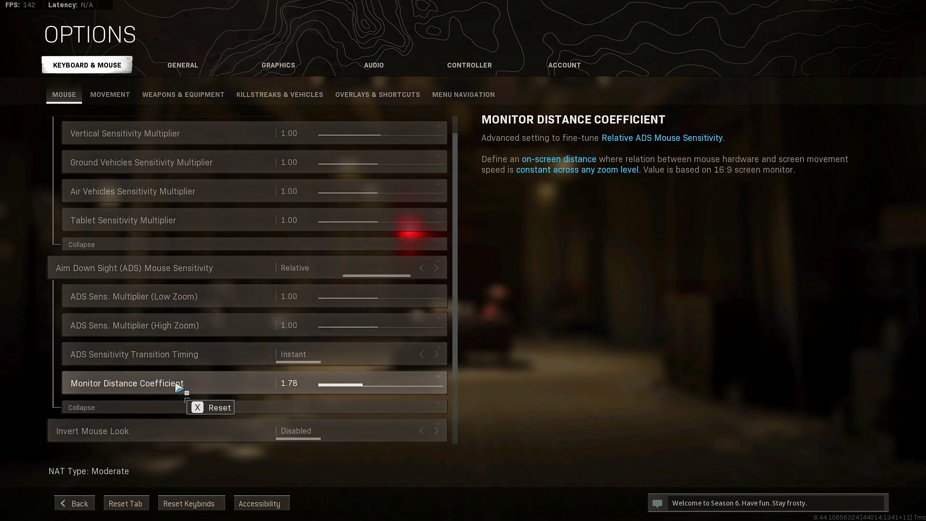
scroll(174, 376, "down", 3)
scroll(165, 366, "up", 2)
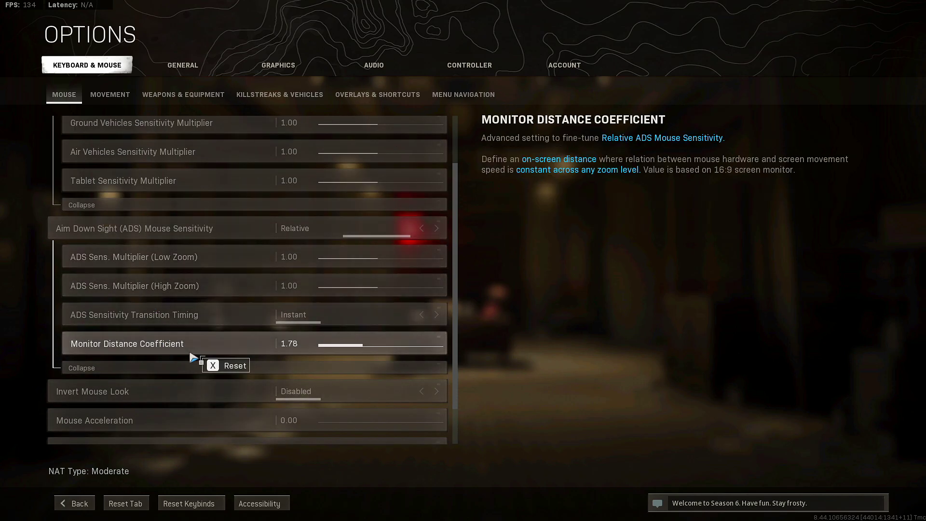
left_click(198, 369)
left_click(130, 268)
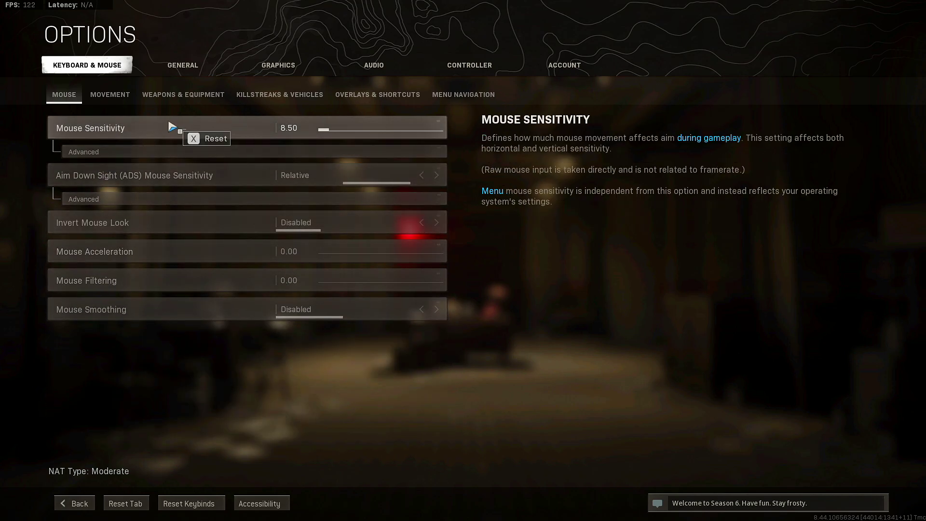
Review the keyboard and mouse settings for movement, weapons and equipment, killstreaks and vehicles, and overlays and shortcuts.
left_click(110, 95)
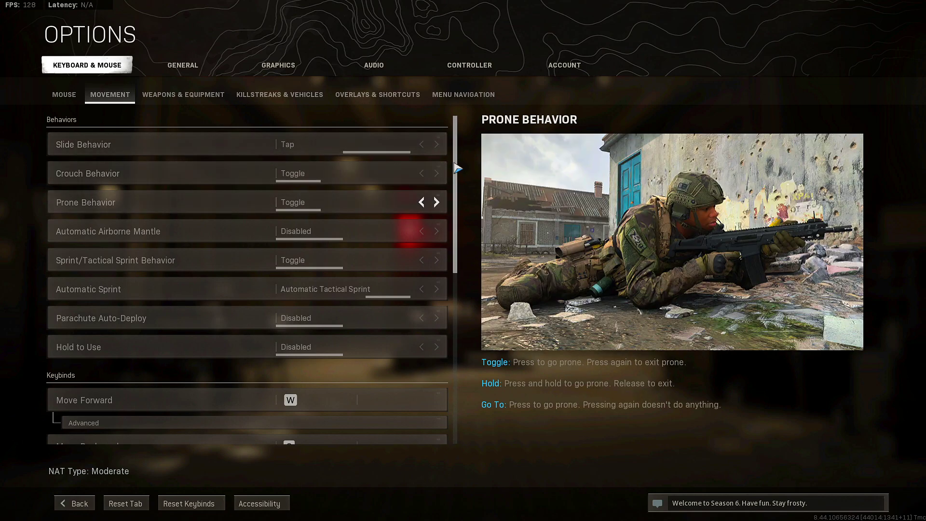
left_click_drag(458, 167, 459, 351)
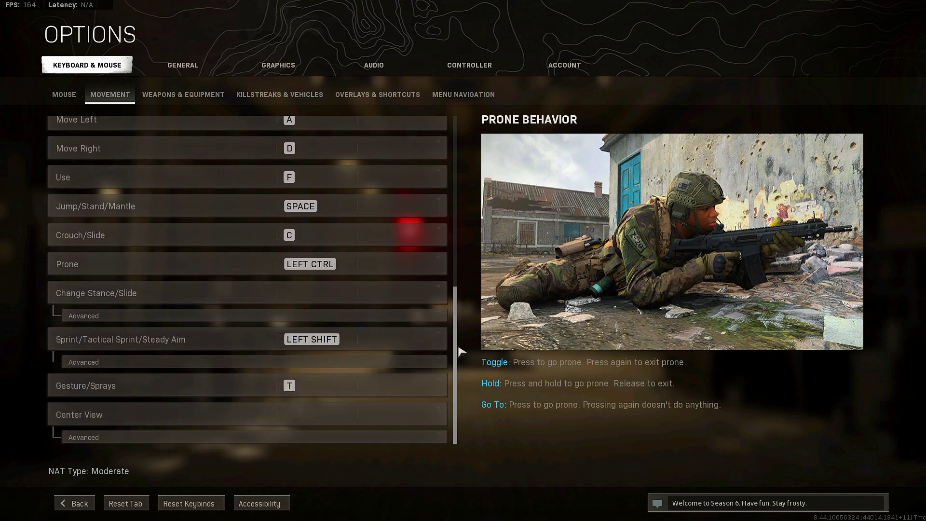
left_click(189, 97)
left_click_drag(458, 161, 460, 345)
left_click(280, 95)
left_click(381, 95)
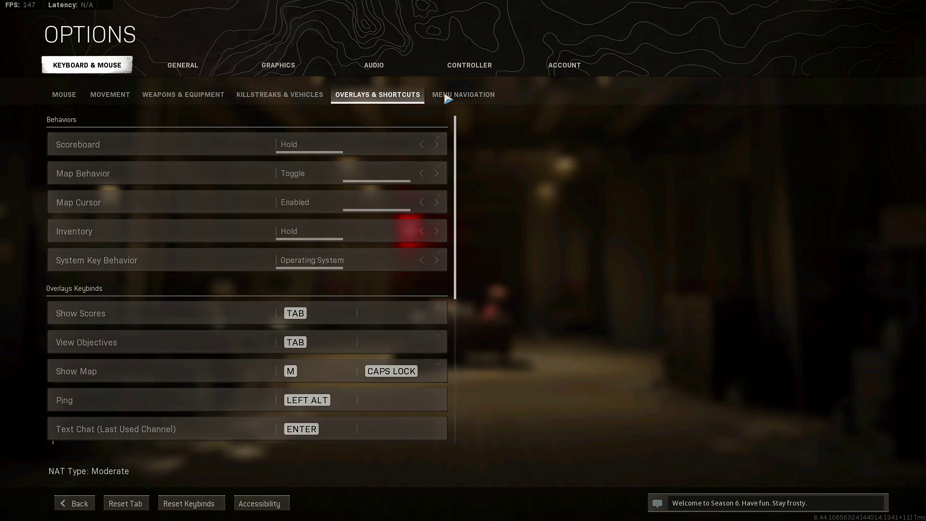
Review the general settings from the Field of View's advanced options down to telemetry and credits.
left_click(188, 68)
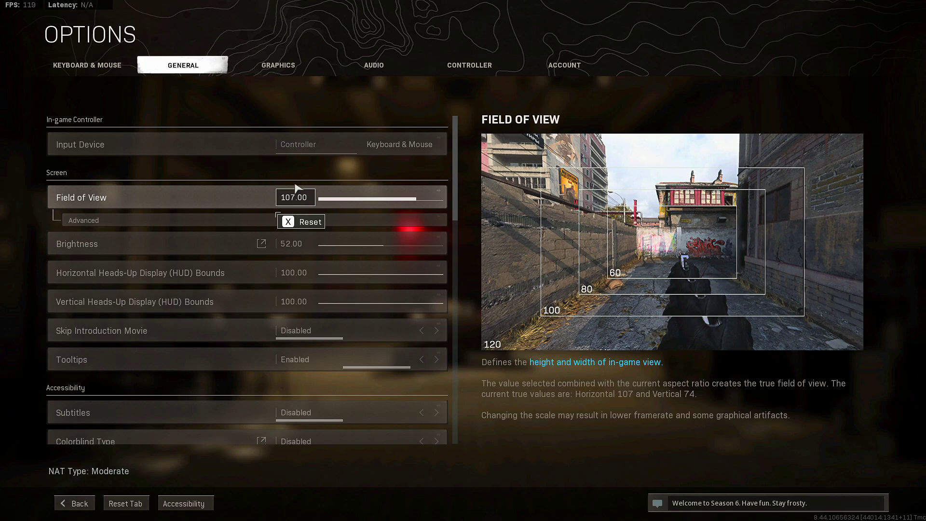
left_click(293, 221)
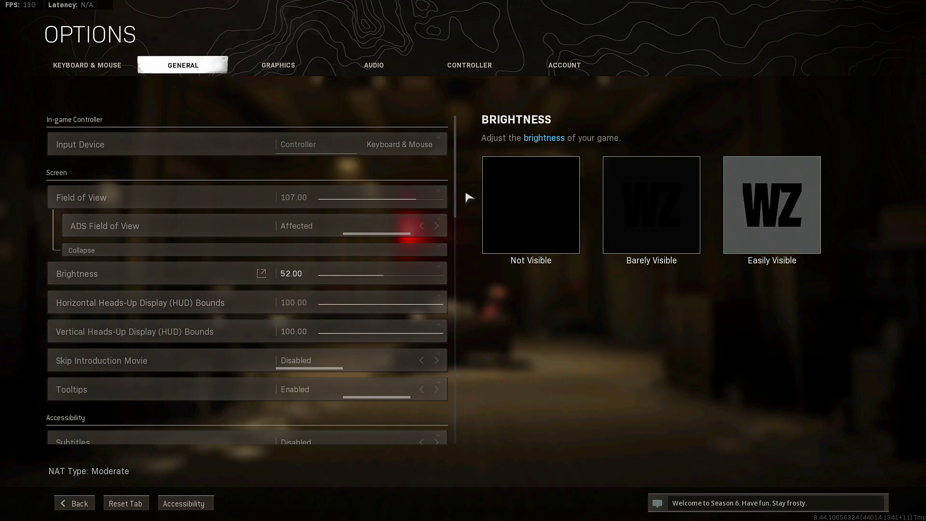
scroll(453, 217, "down", 5)
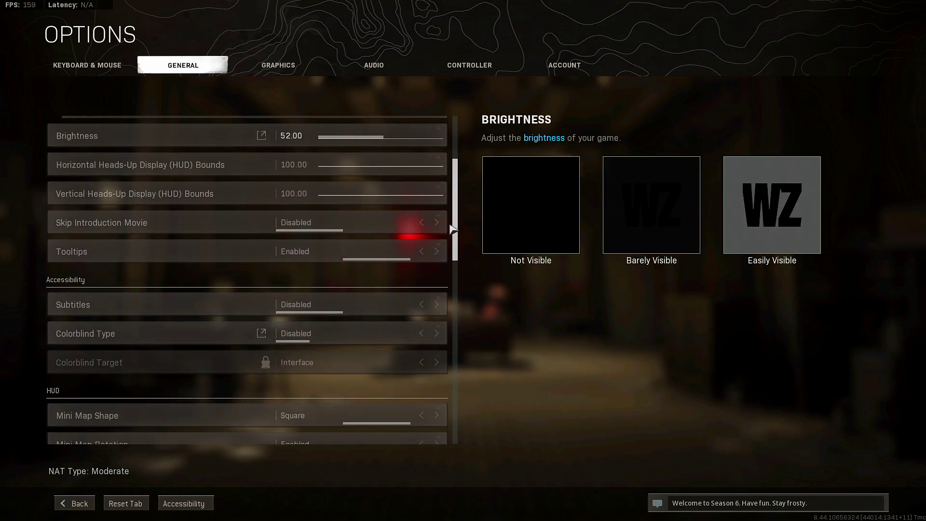
scroll(454, 229, "down", 3)
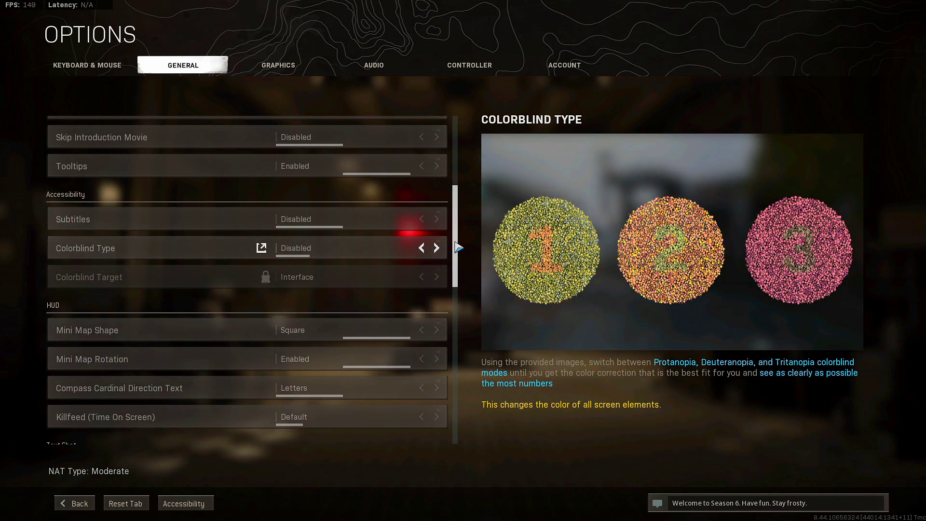
scroll(459, 248, "down", 3)
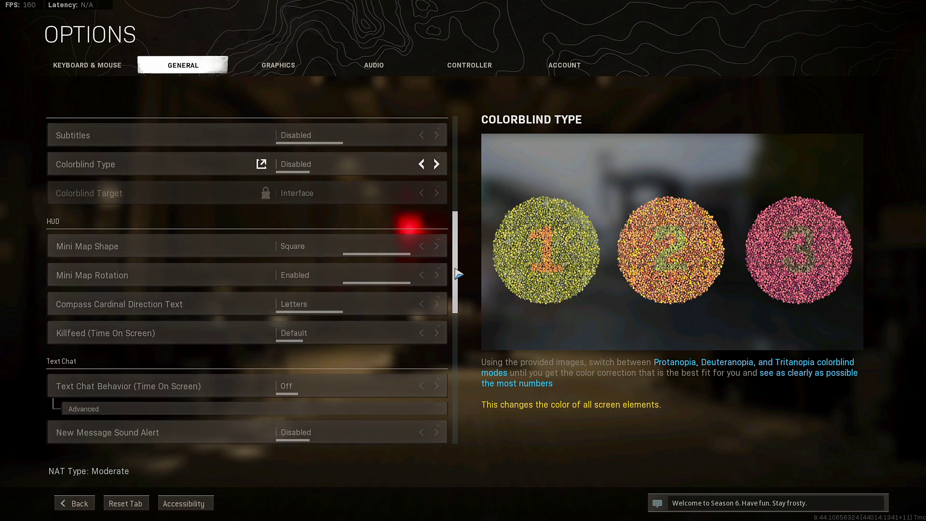
left_click_drag(454, 268, 466, 408)
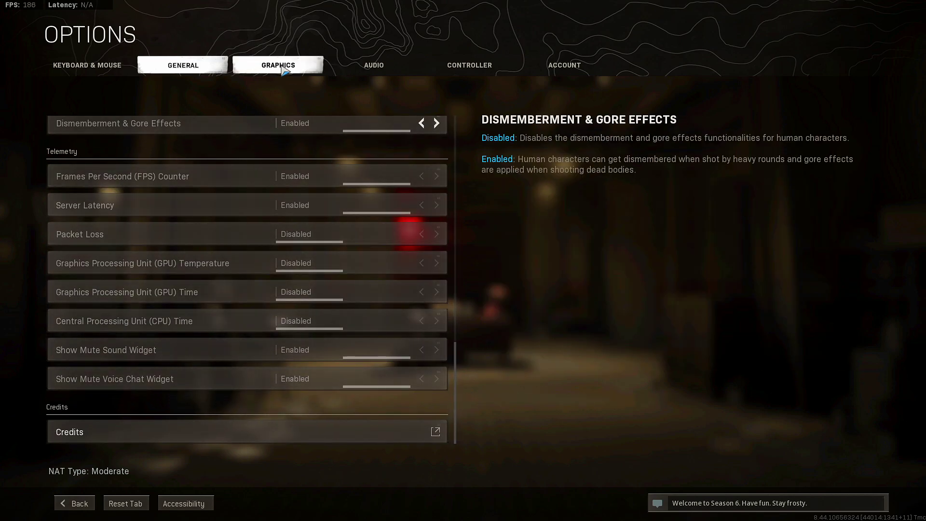
Review the graphics display settings, expand the Render Resolution's advanced options to see the Display Resolution, and collapse them.
left_click(282, 68)
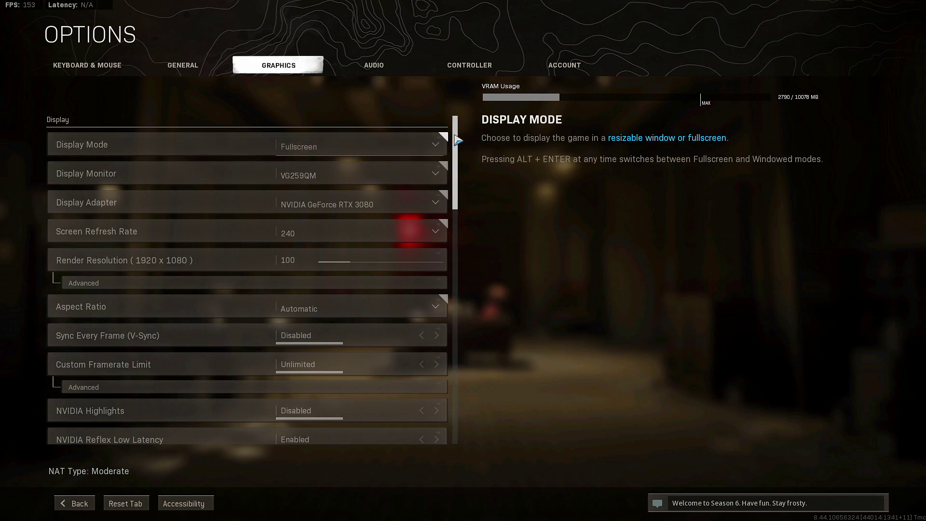
scroll(457, 140, "down", 2)
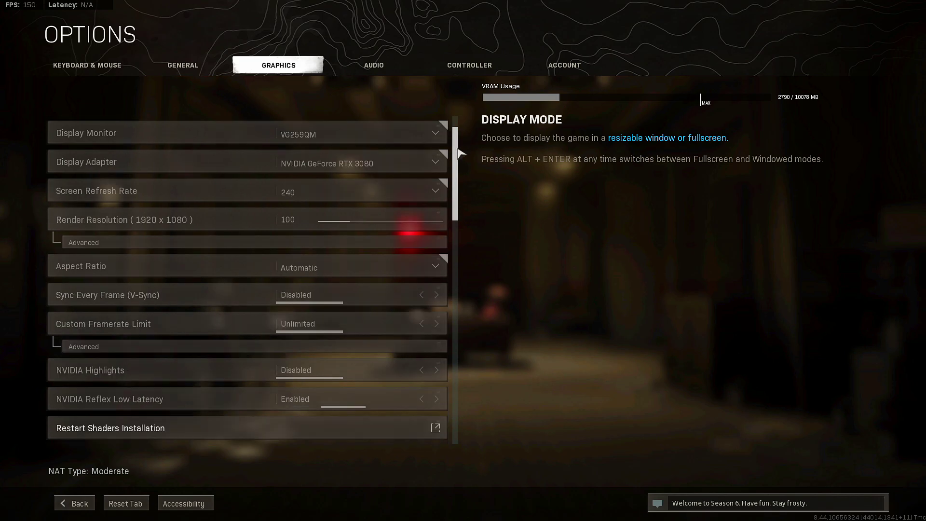
left_click_drag(456, 168, 456, 169)
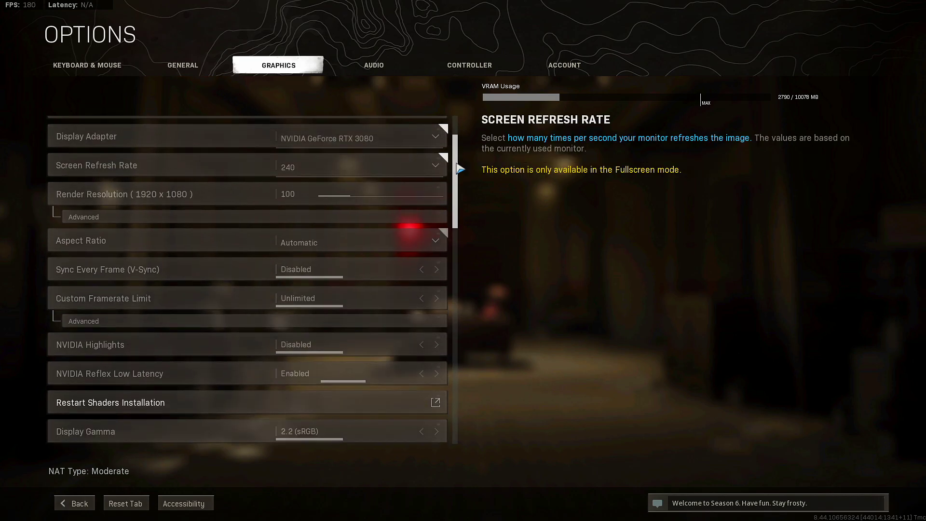
scroll(457, 178, "down", 1)
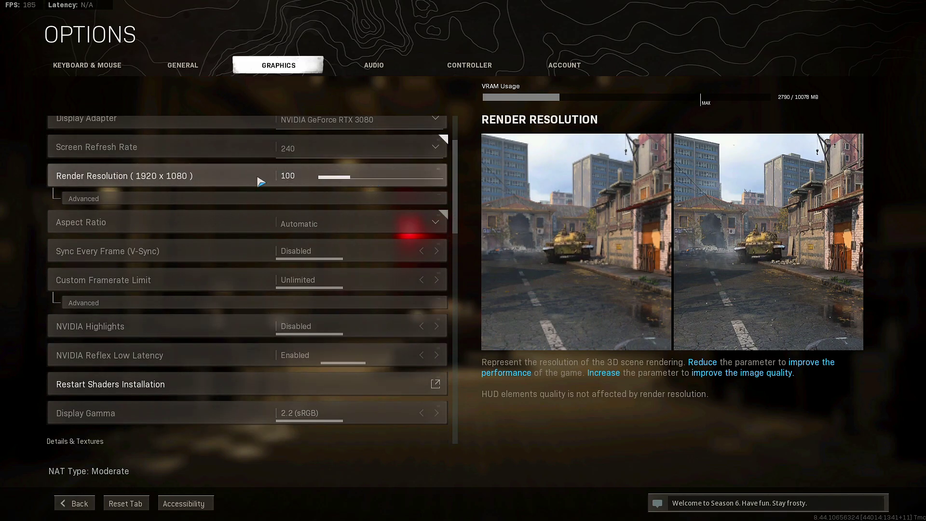
left_click(299, 176)
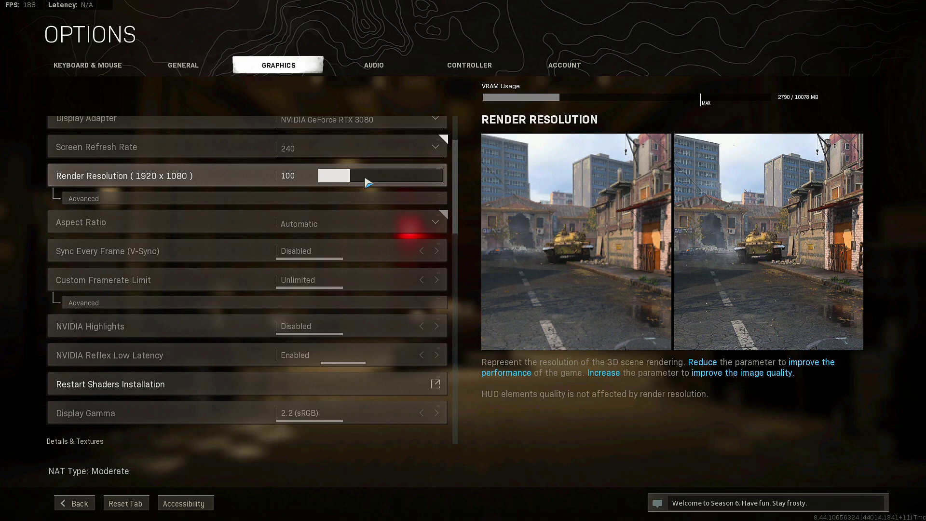
left_click(169, 201)
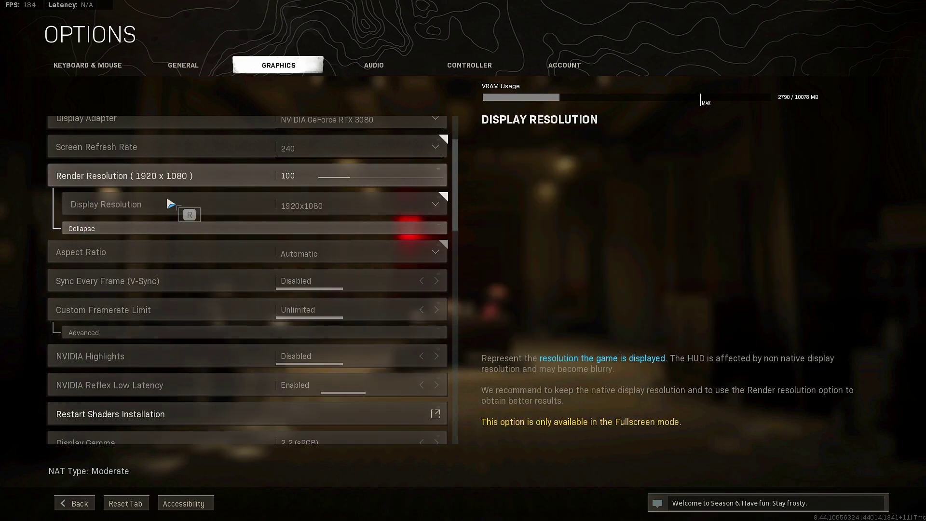
left_click(201, 234)
left_click(317, 226)
left_click(324, 224)
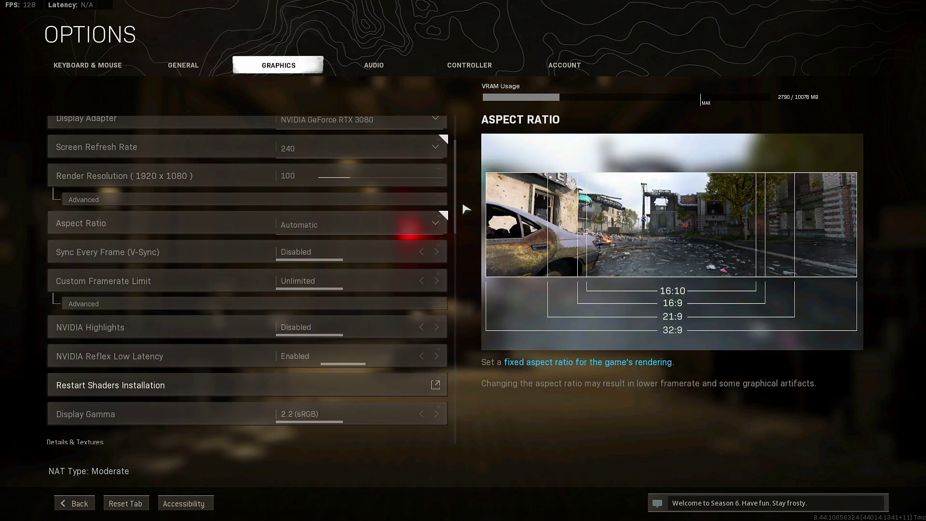
Examine the Custom Framerate Limit's advanced options, collapse them, and review the graphics settings down to Post Processing Effects.
left_click_drag(455, 202, 454, 206)
scroll(456, 210, "down", 4)
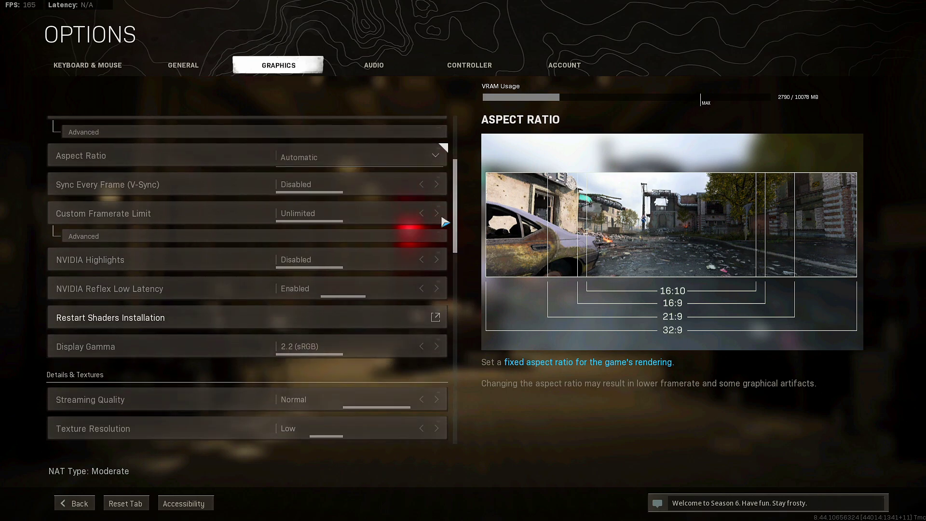
left_click(316, 239)
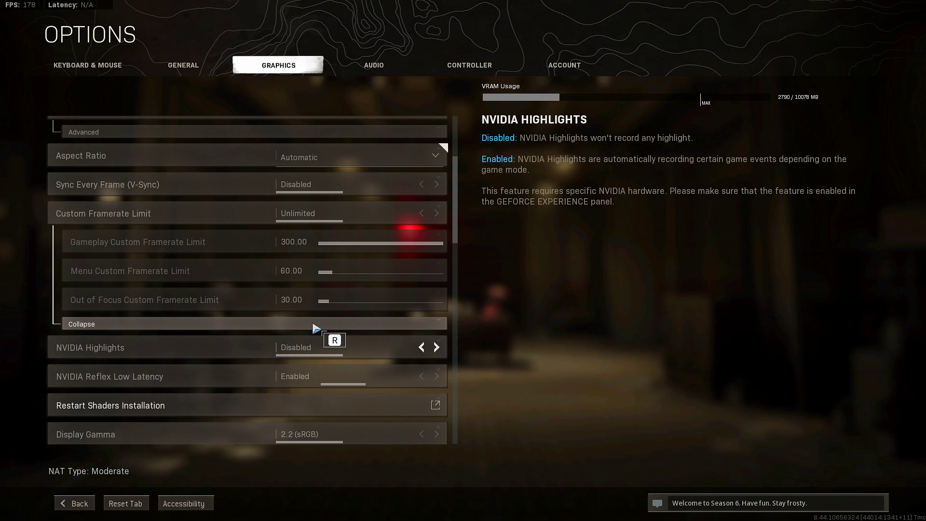
scroll(456, 227, "down", 5)
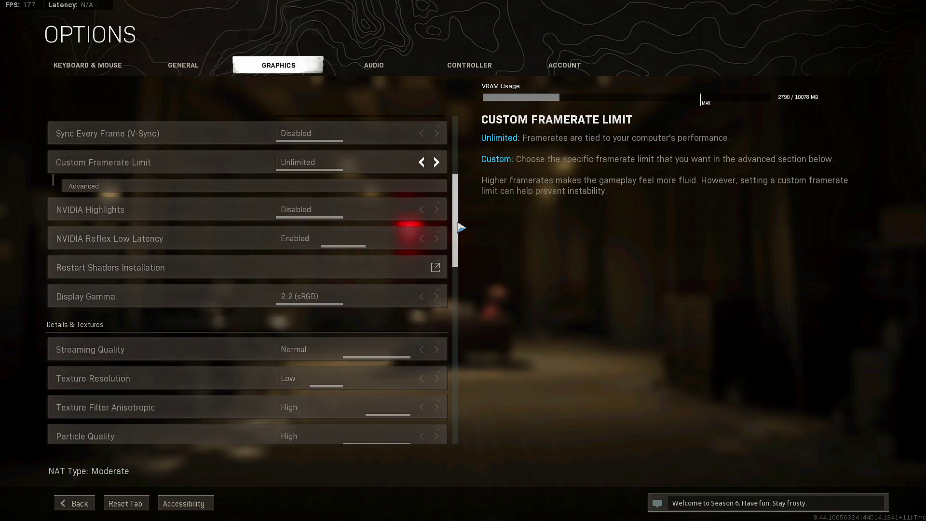
left_click_drag(455, 215, 462, 375)
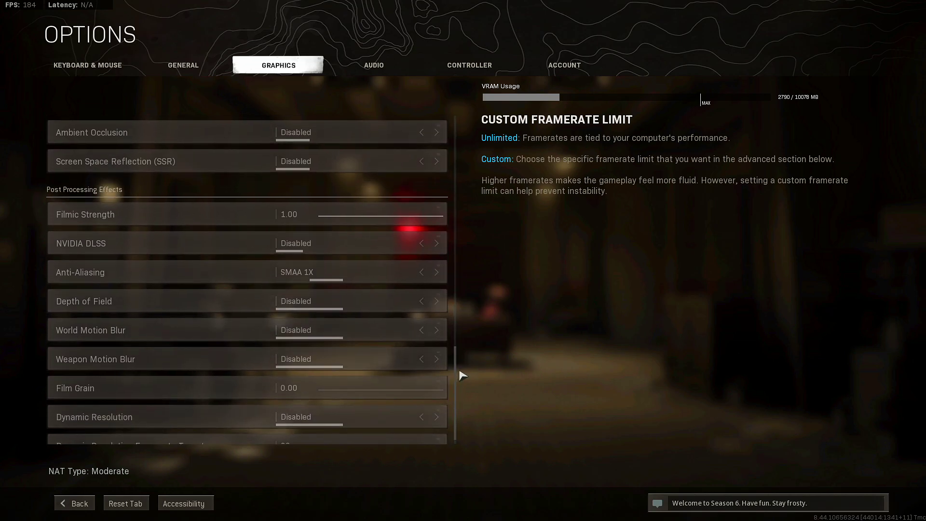
Cycle NVIDIA DLSS through its performance and quality modes, and set it back to Disabled.
left_click(438, 243)
left_click(438, 243)
left_click(438, 243)
left_click(439, 243)
left_click(423, 244)
left_click(423, 245)
left_click(422, 243)
left_click(421, 243)
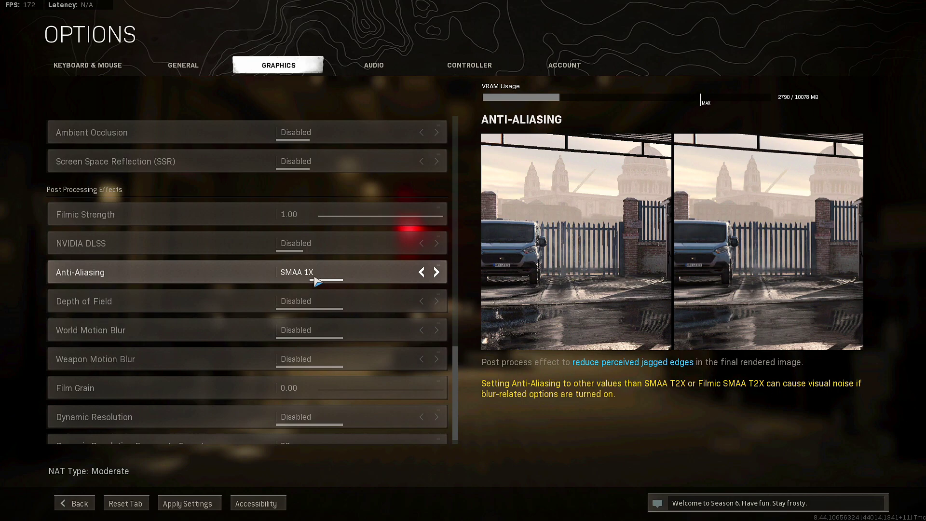
left_click(439, 247)
left_click(439, 247)
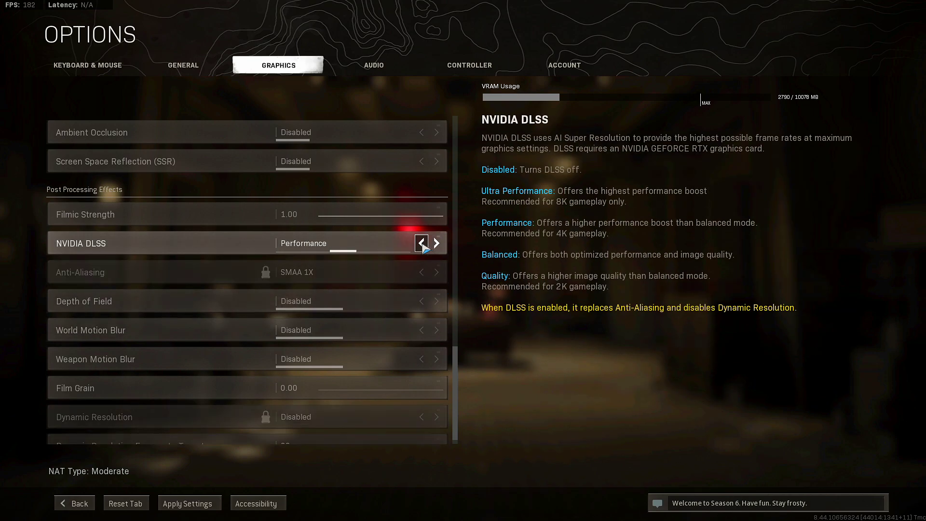
left_click(423, 245)
left_click(422, 245)
left_click(437, 244)
left_click(436, 244)
left_click(437, 244)
left_click(436, 245)
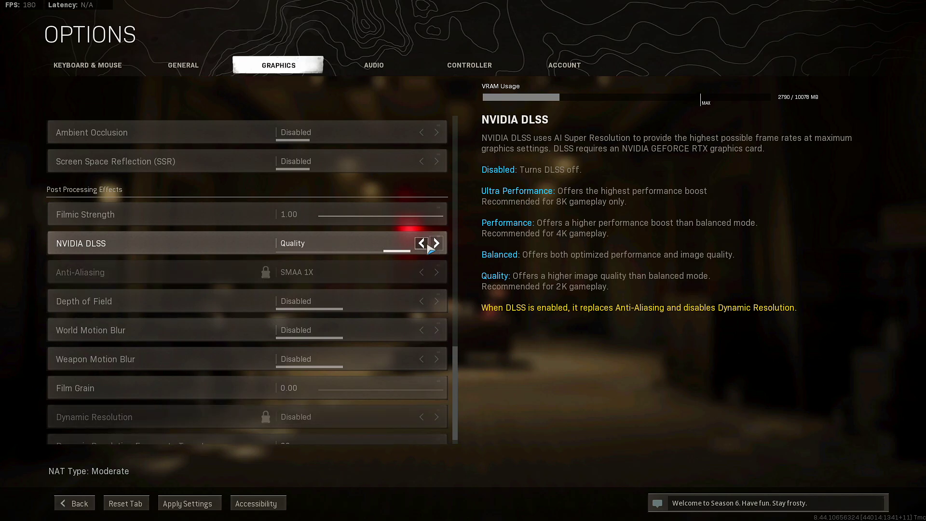
left_click(423, 244)
left_click(423, 244)
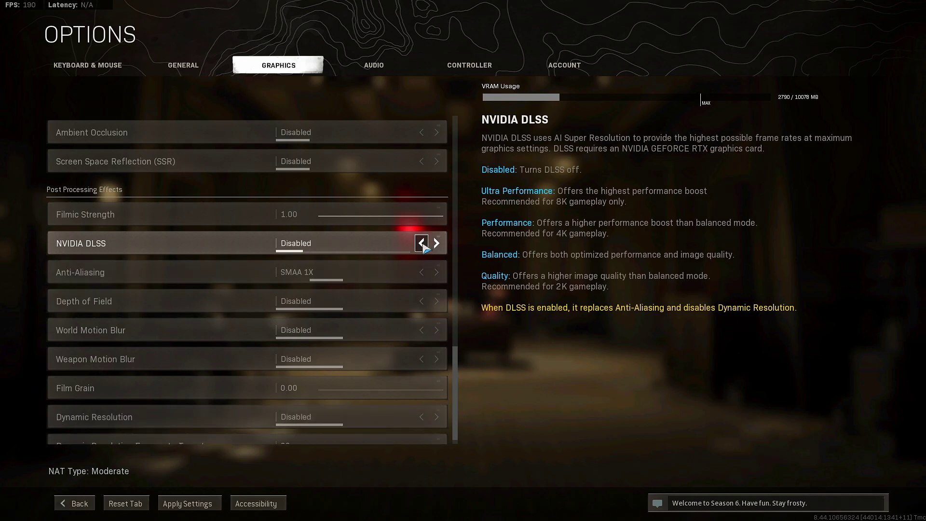
Switch Anti-Aliasing to Filmic SMAA T2X for comparison, and set it back to SMAA 1X.
scroll(457, 361, "down", 1)
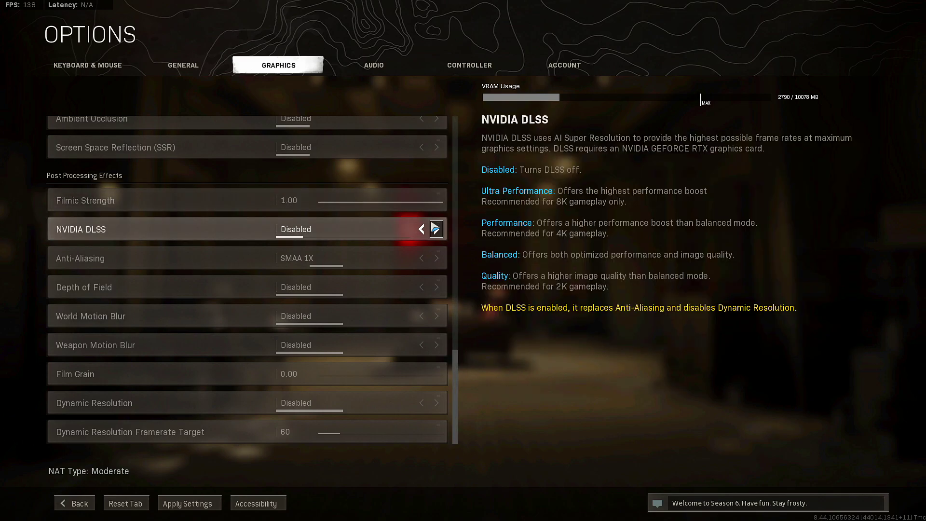
left_click(437, 257)
left_click(437, 257)
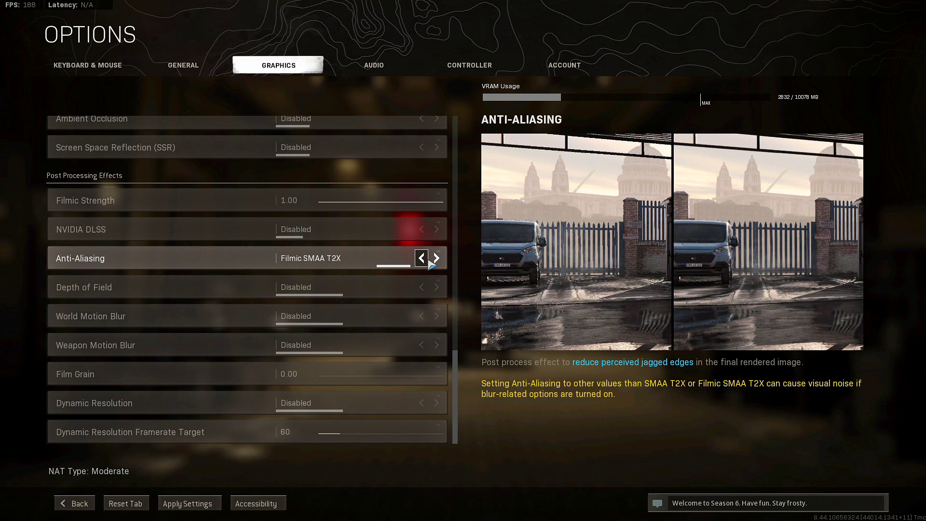
left_click(421, 259)
left_click(421, 259)
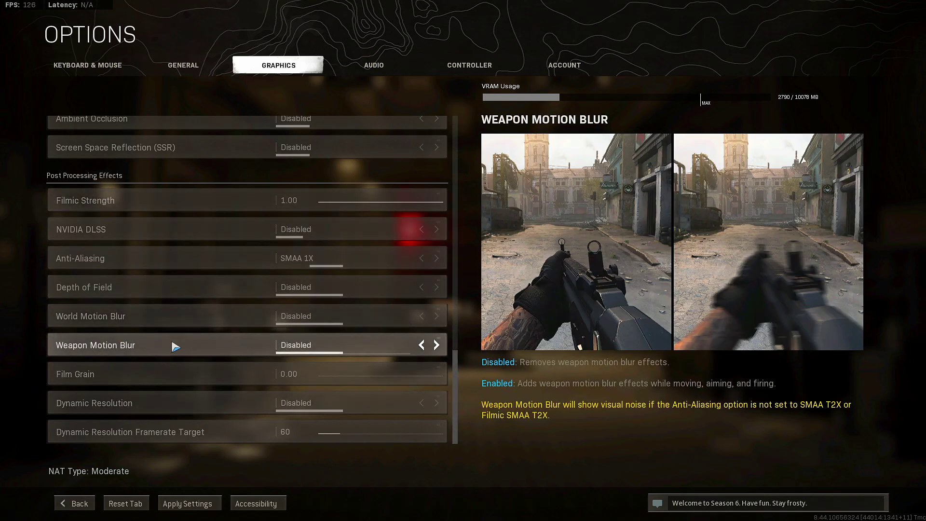
Discard the unsaved graphics changes and review the audio settings from the volumes down to voice chat.
left_click(380, 69)
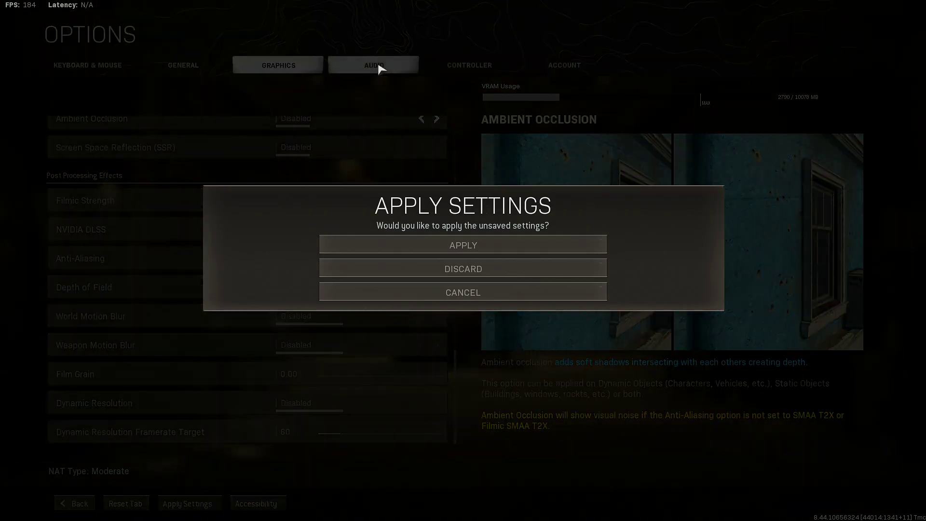
left_click(457, 268)
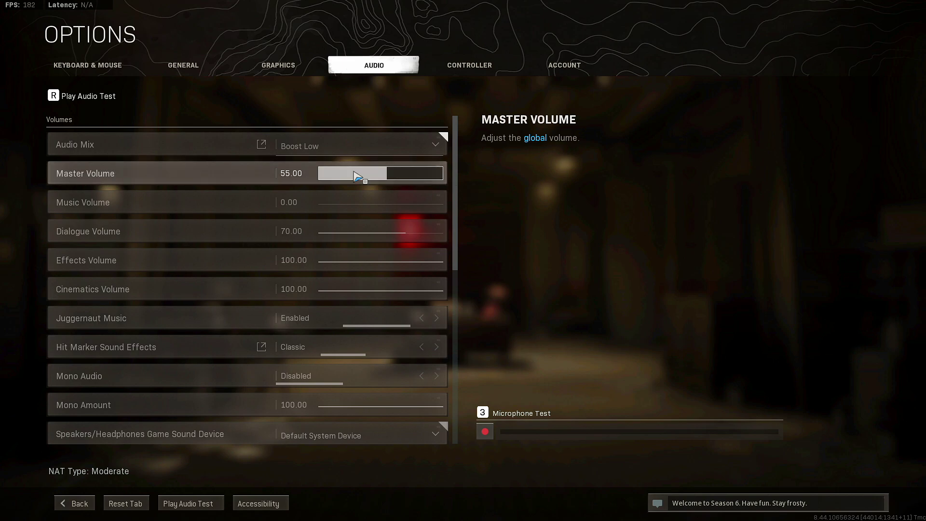
scroll(459, 188, "down", 1)
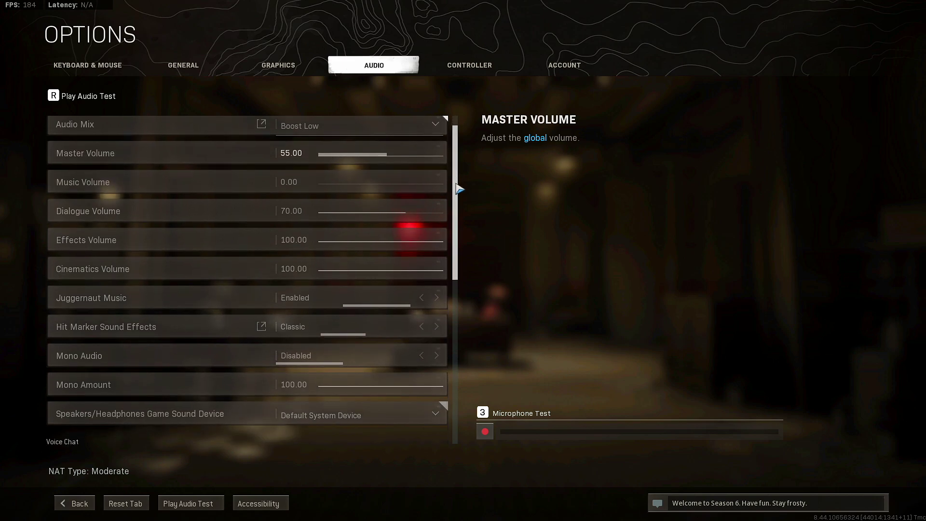
left_click_drag(456, 184, 470, 352)
Examine the controller's BR Button Layout and Stick Layout Preset mappings.
left_click(478, 70)
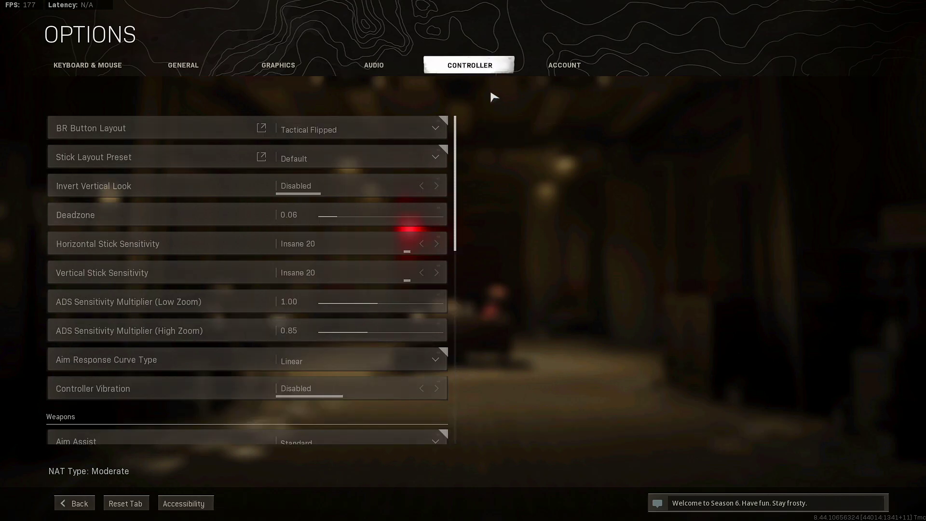
key("Down")
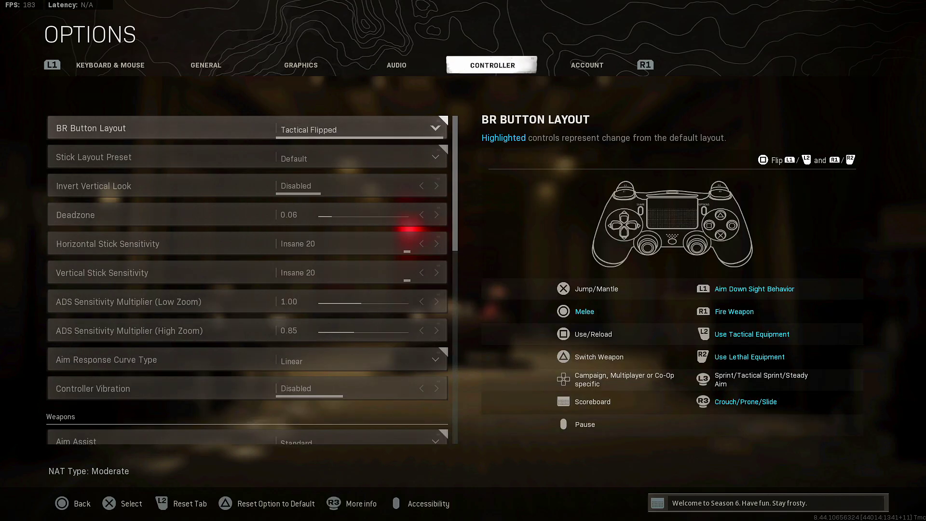
key("Down")
key("Up")
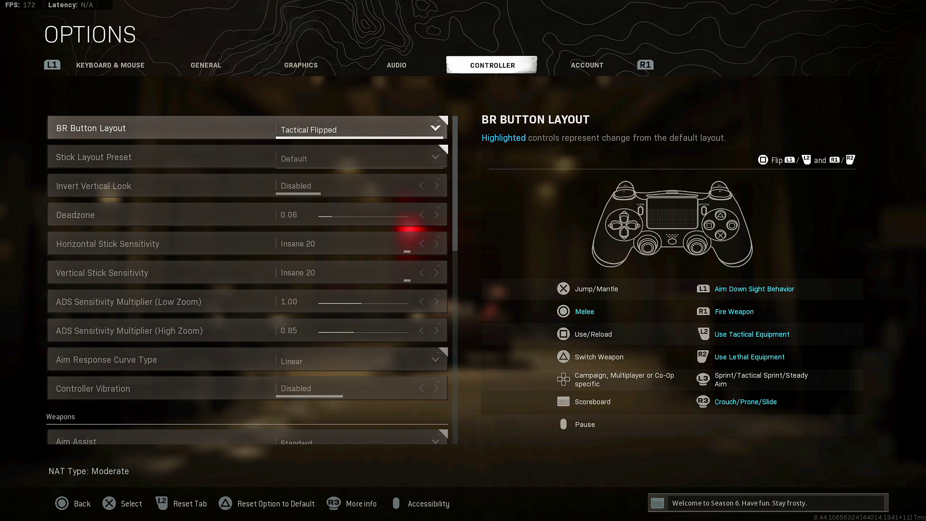
key("Down")
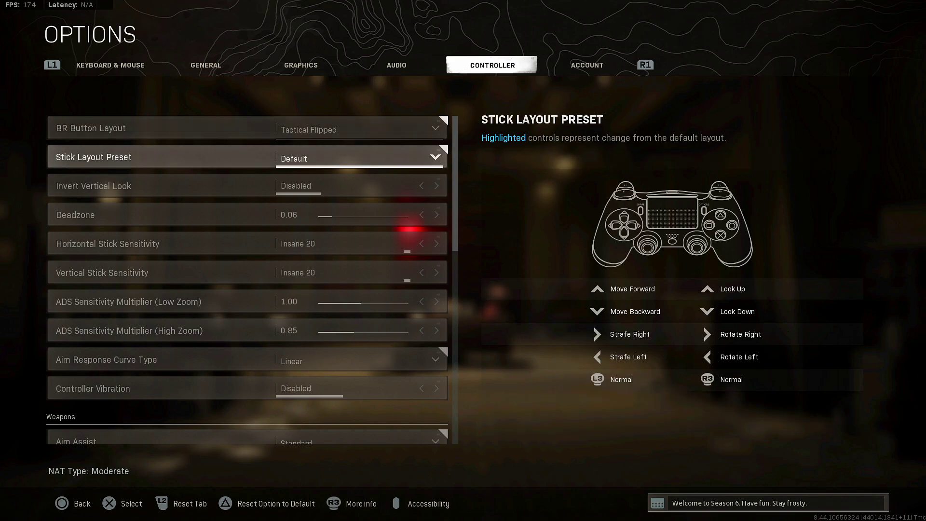
key("Down")
key("Up")
key("Up")
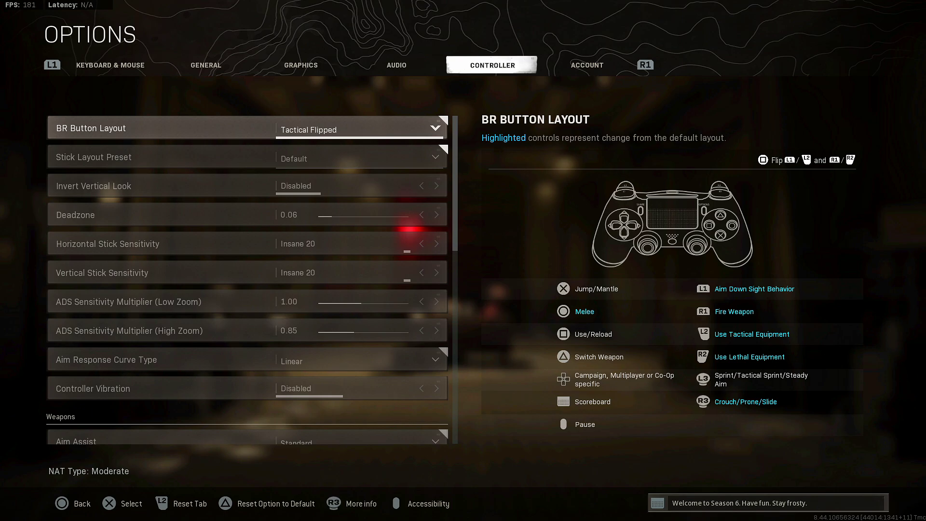
Examine the controller's Invert Vertical Look, Deadzone and Horizontal Stick Sensitivity settings.
key("Down")
key("Down")
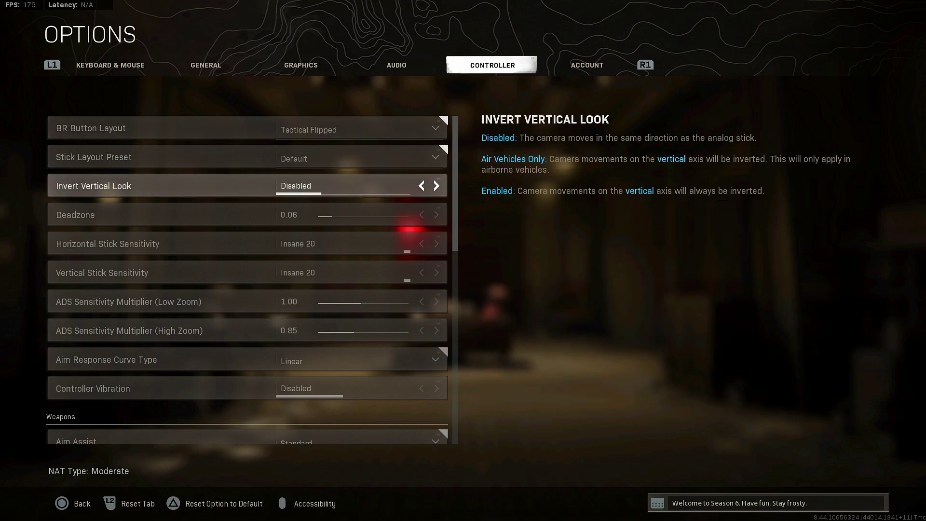
key("Down")
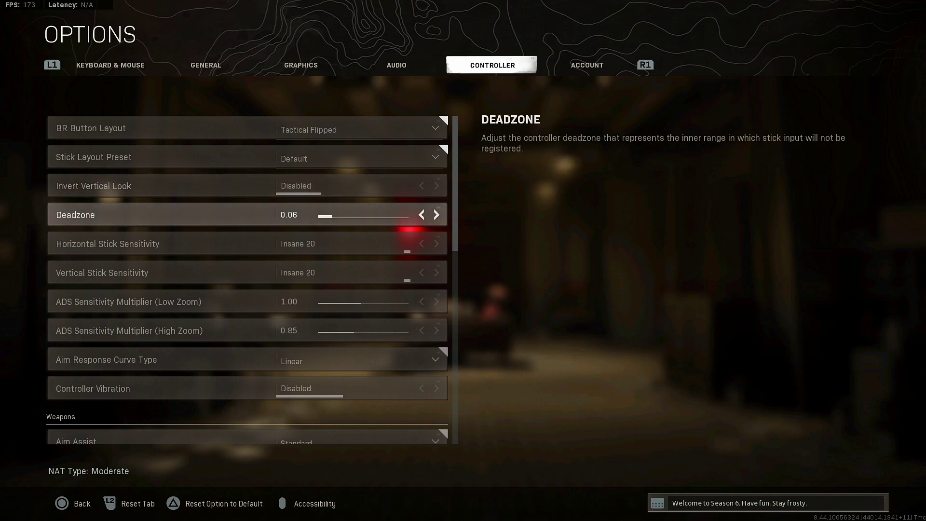
key("Down")
key("Down")
key("Up")
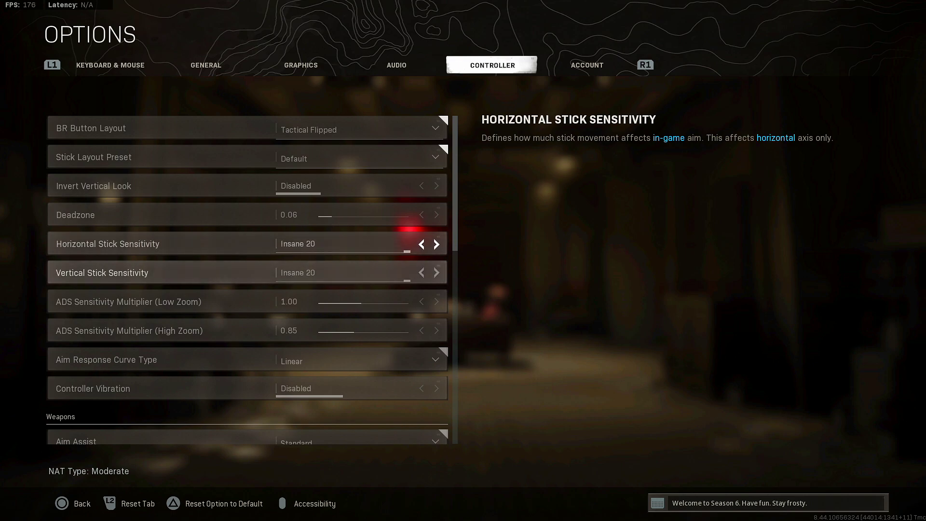
Compare the horizontal and vertical stick sensitivities, and examine the ADS Sensitivity Multipliers for low and high zoom.
key("Up")
key("Down")
key("Down")
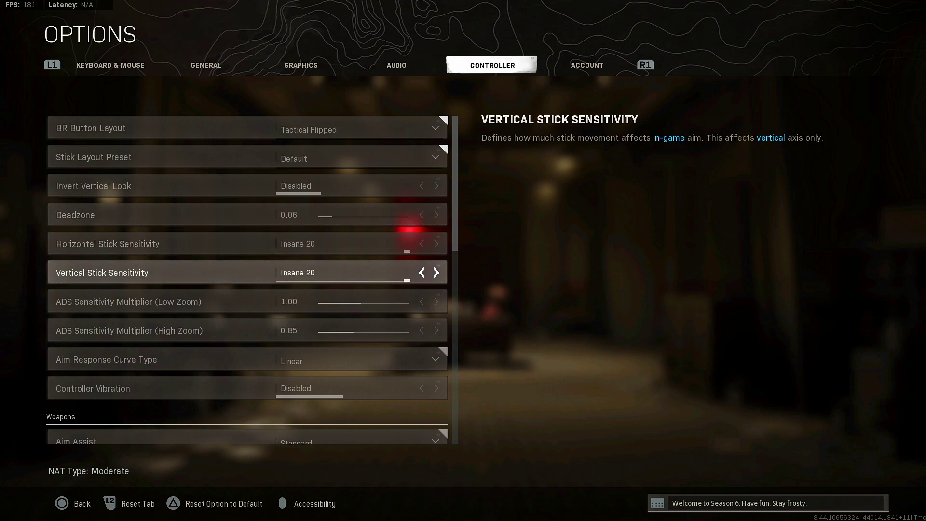
key("Up")
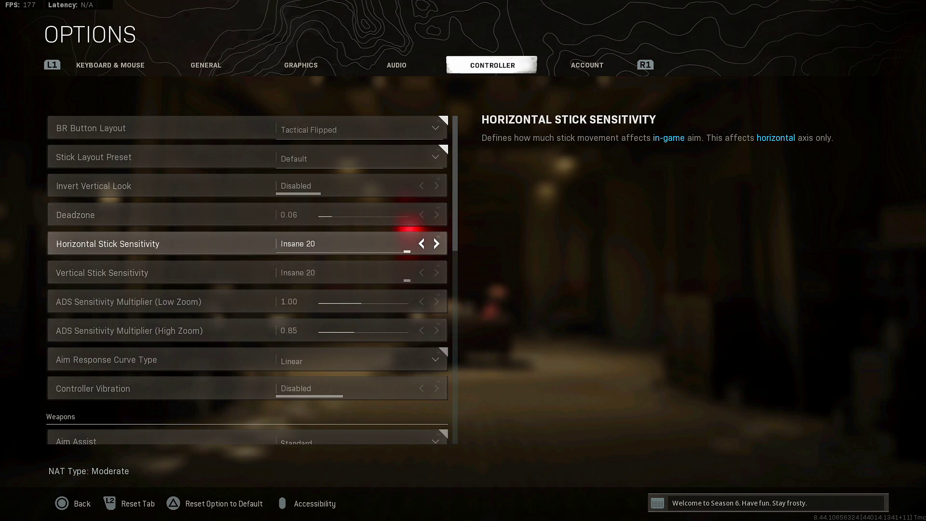
key("Down")
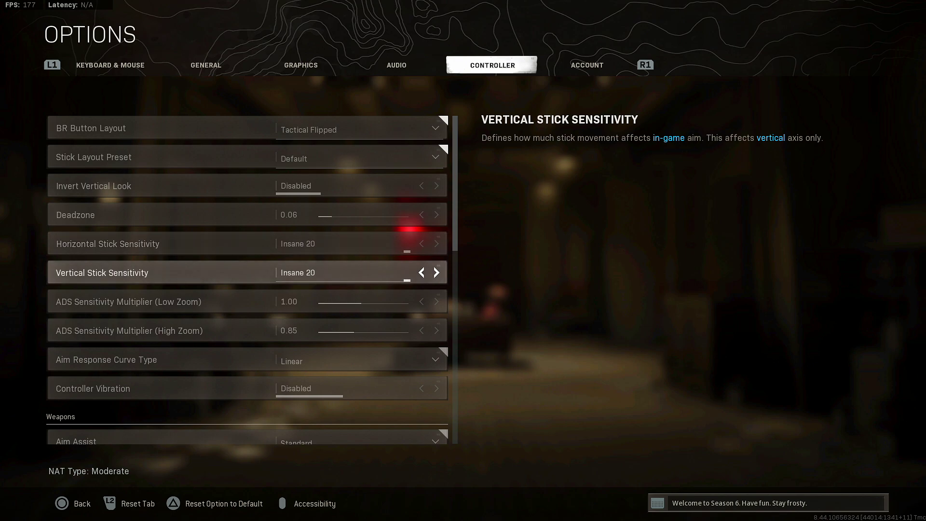
key("Up")
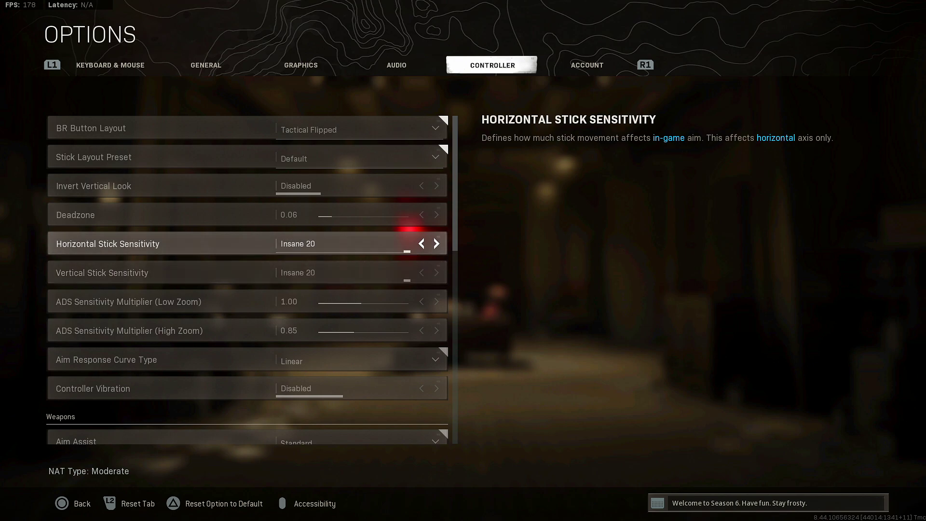
key("Down")
key("Down")
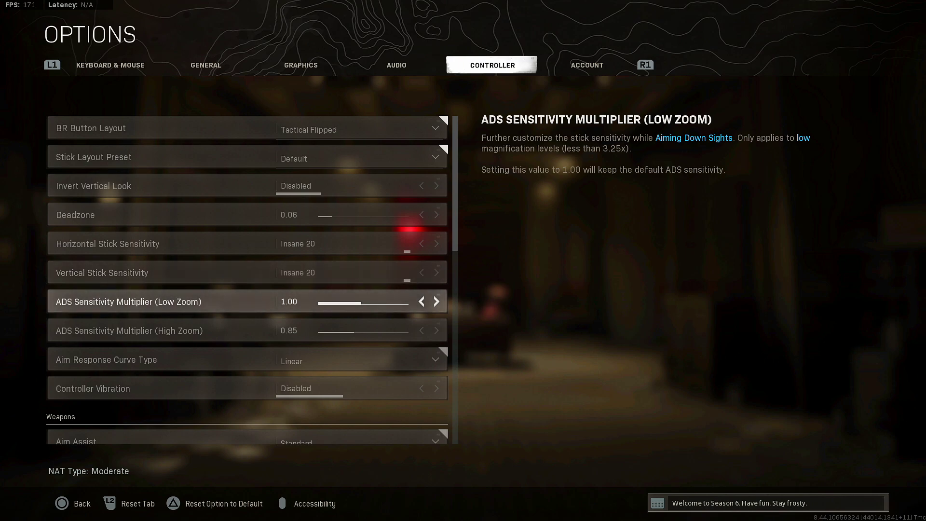
key("Down")
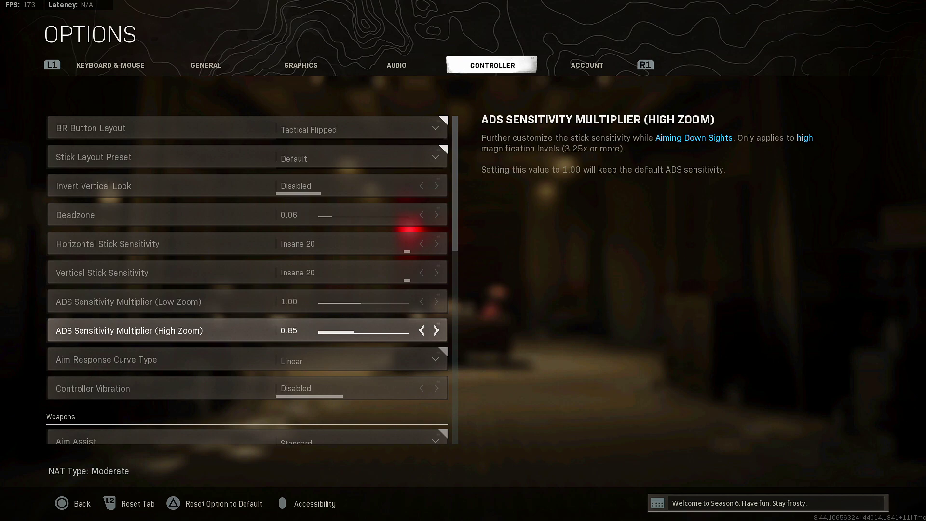
Examine the controller's Aim Response Curve Type and Controller Vibration settings.
key("Down")
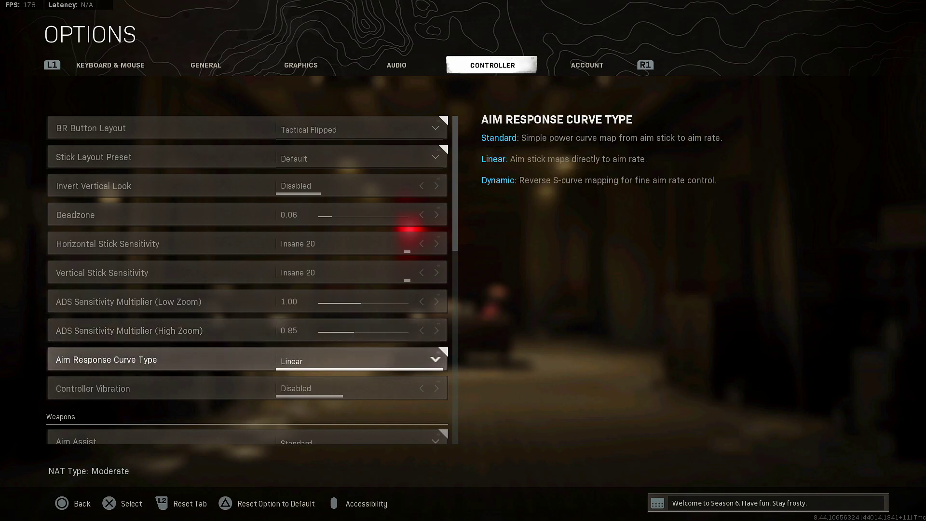
key("Down")
key("Down")
key("Down")
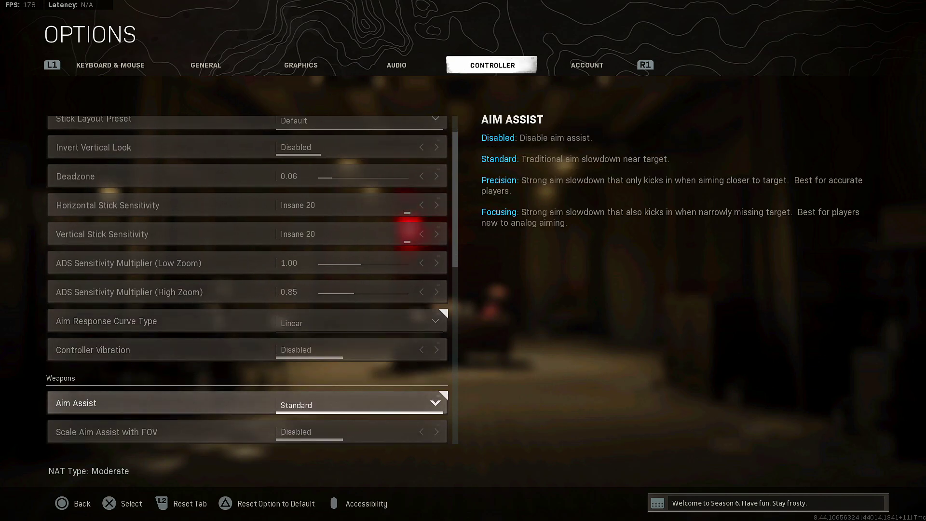
Compare the Aim Assist choices Standard, Precision and Focusing, and keep Standard selected.
key("Up")
key("Return")
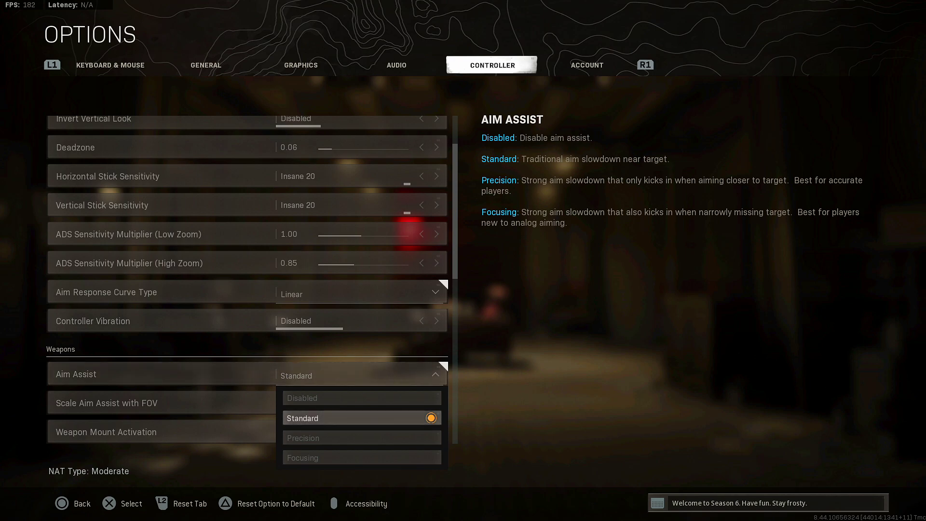
key("Down")
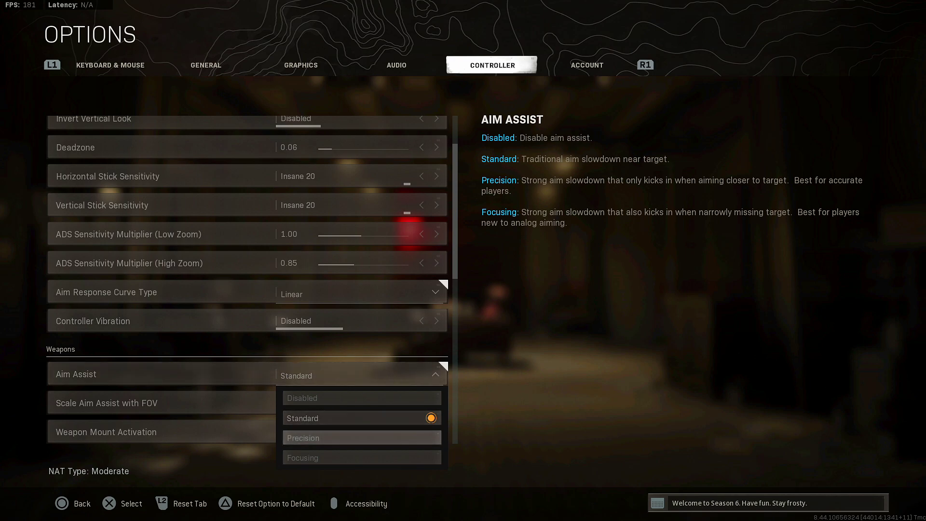
key("Down")
key("Up")
key("Down")
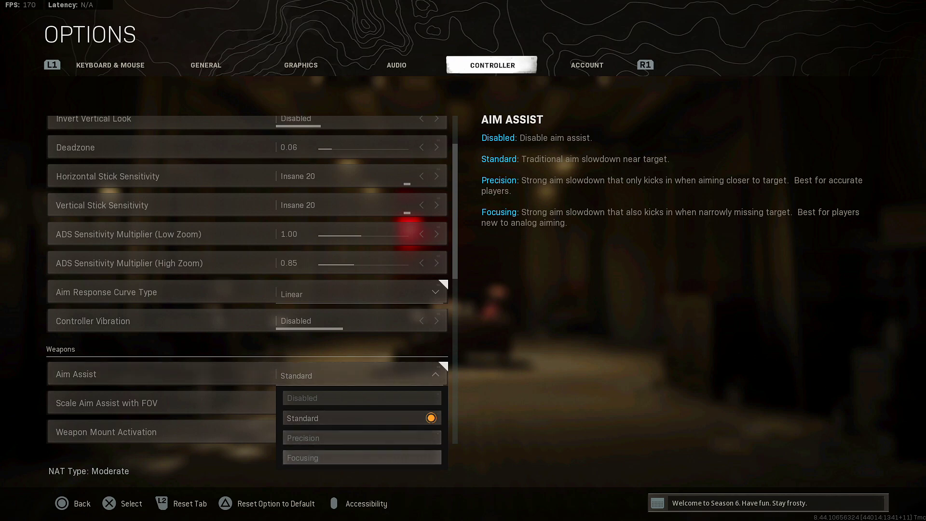
key("Up")
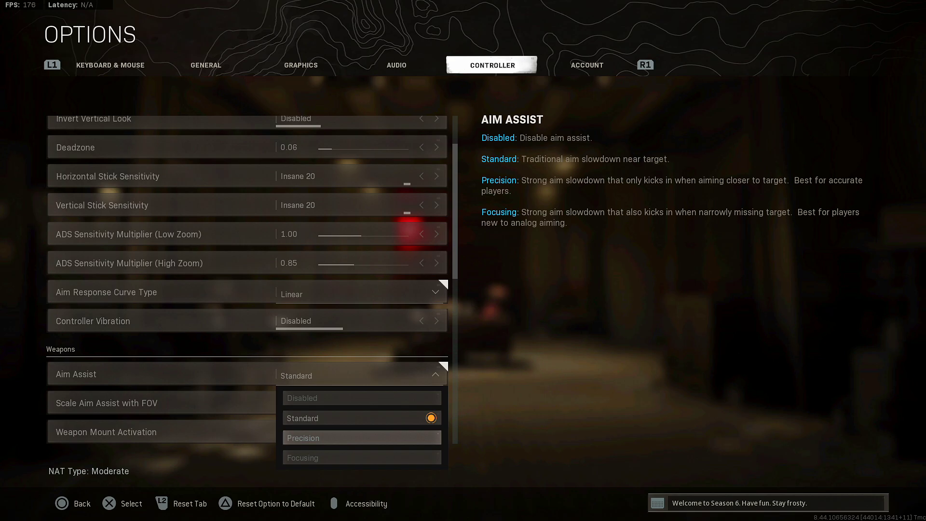
key("Up")
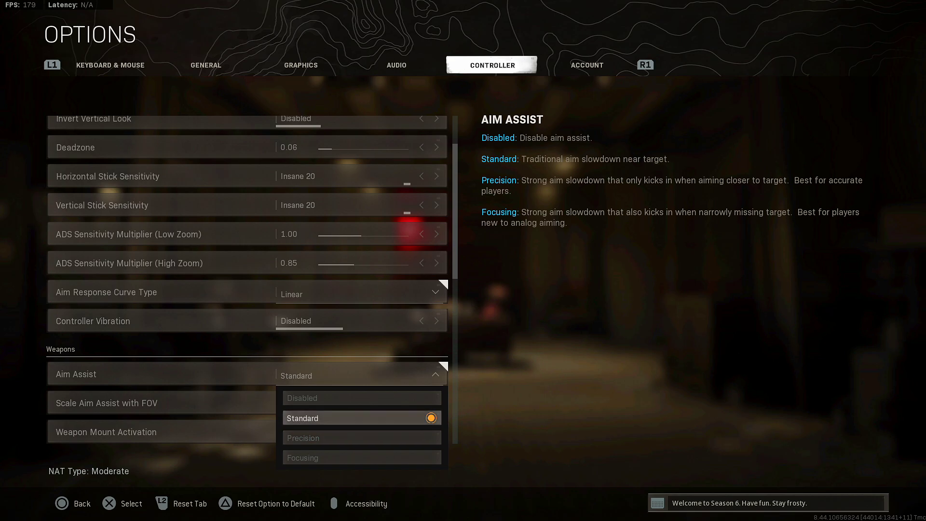
key("Return")
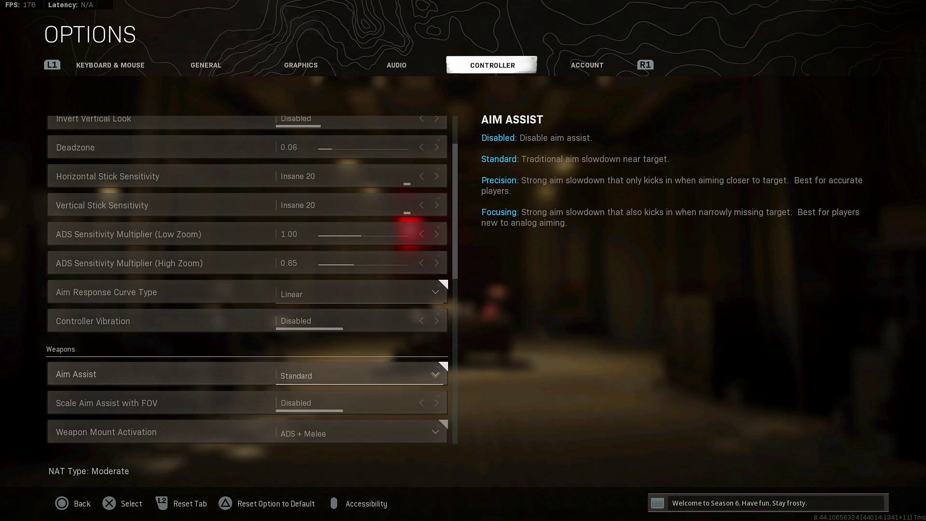
Examine the controller's weapon settings from Scale Aim Assist with FOV down to Use/Reload Behavior.
key("Down")
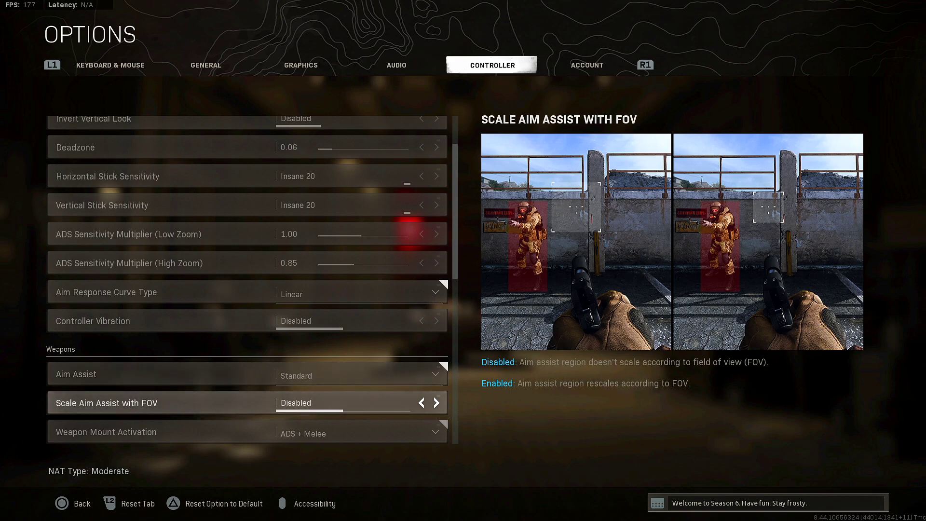
key("Down")
key("Down")
key("Down")
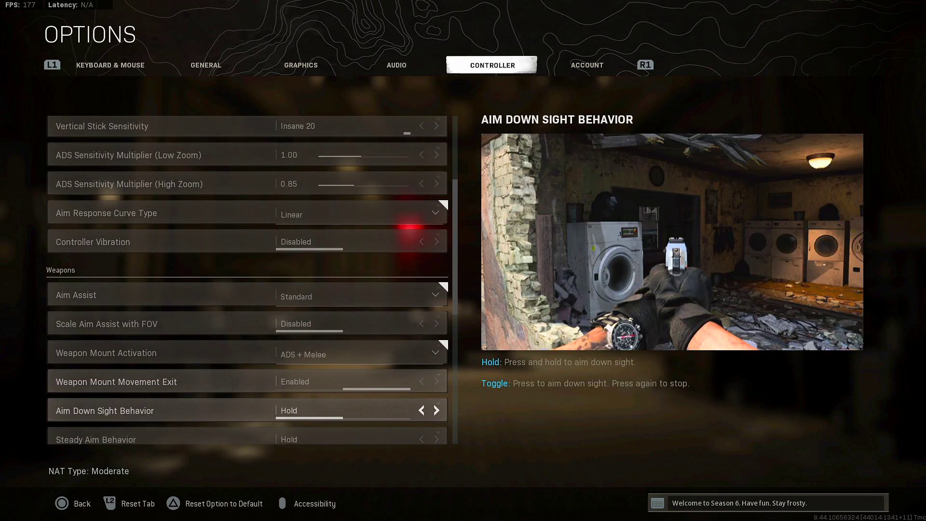
key("Down")
key("Down")
key("Down")
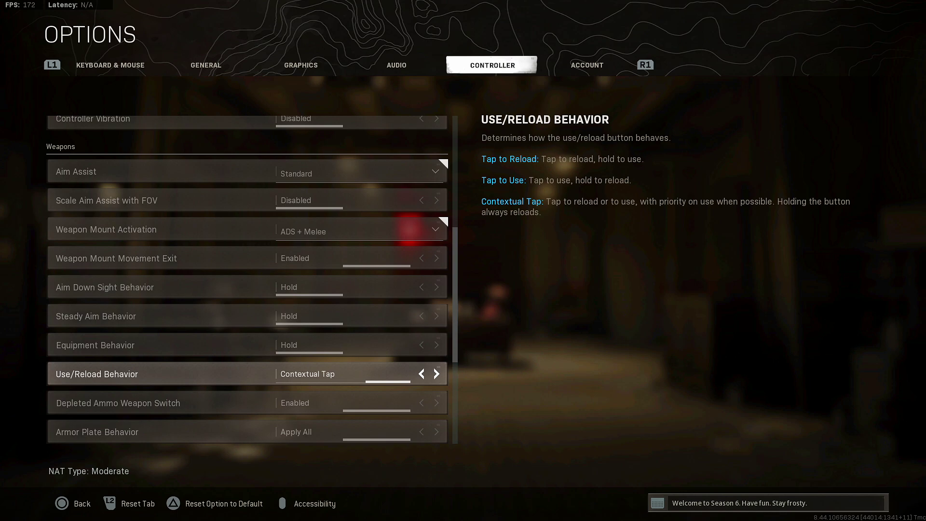
Examine the Depleted Ammo Weapon Switch and Armor Plate Behavior settings.
key("Down")
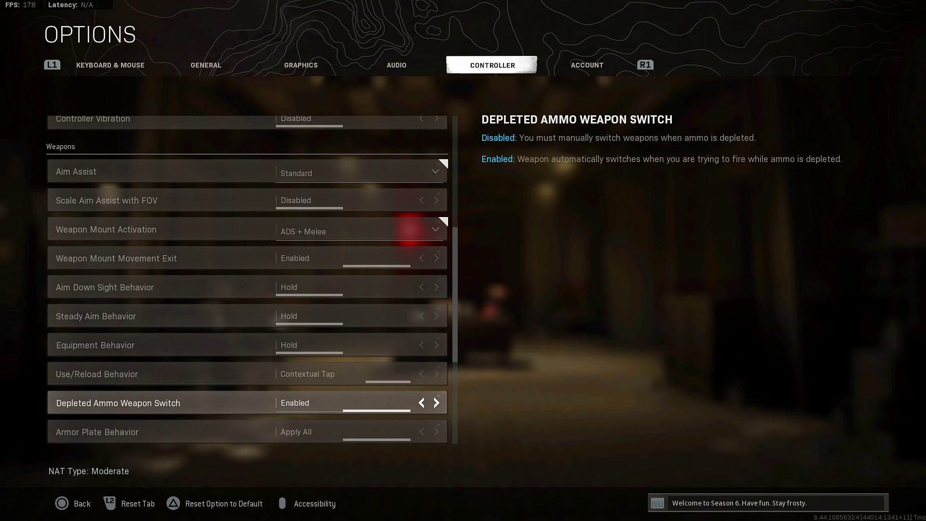
key("Down")
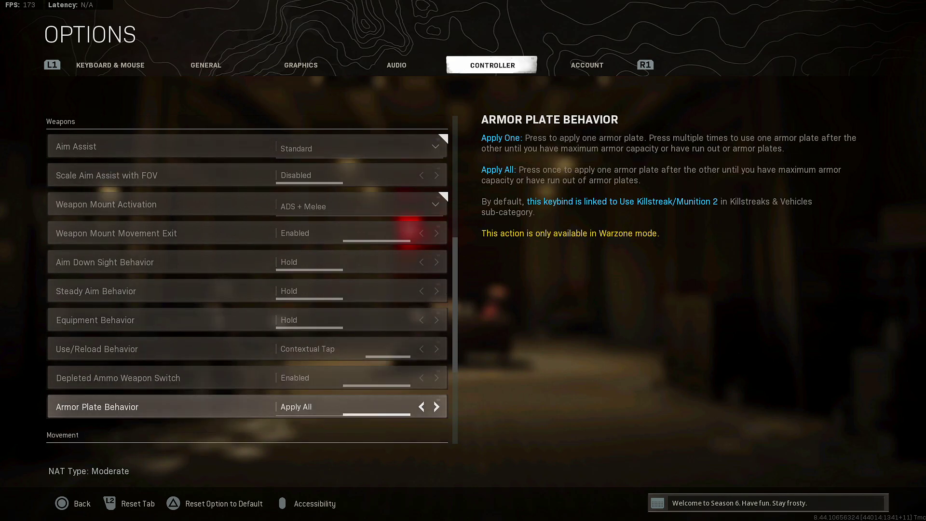
key("Down")
key("Up")
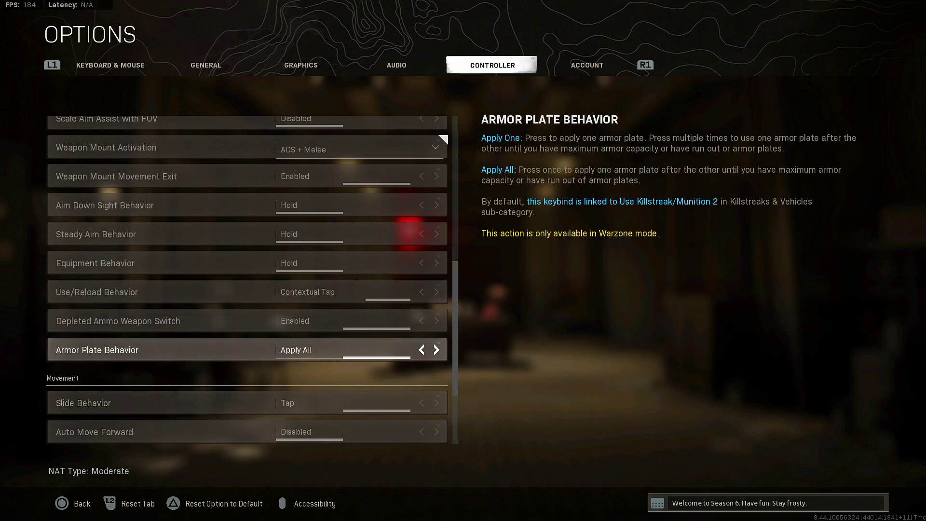
Examine the controller's movement settings from Slide Behavior down to Tactical Sprint and Parachute Auto-Deploy, and leave the options.
key("Down")
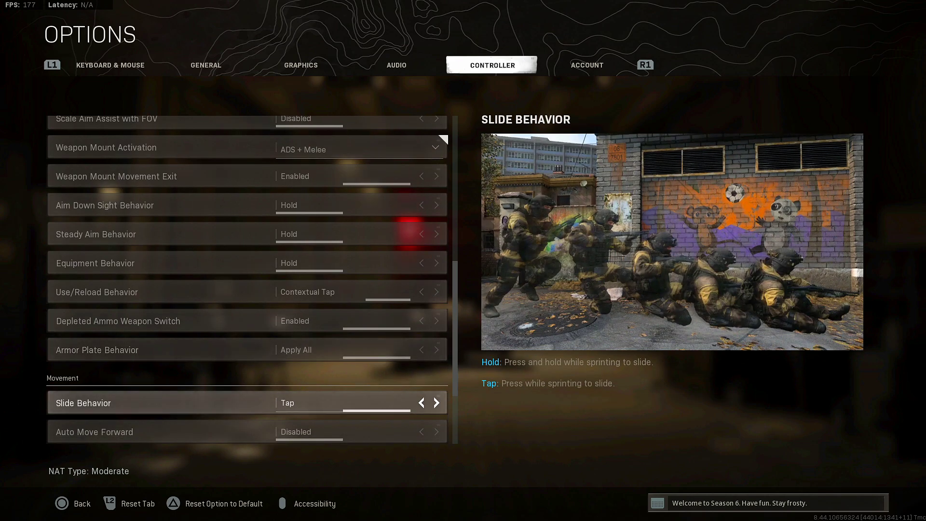
key("Down")
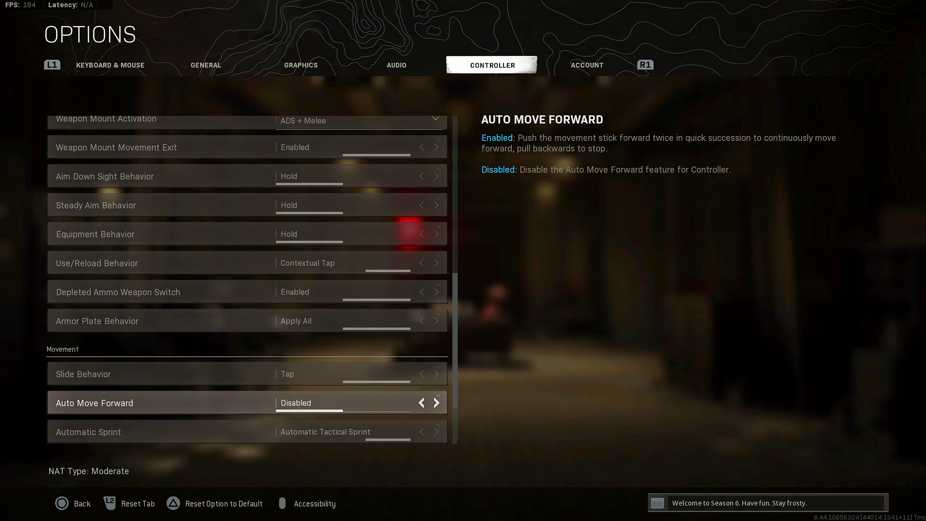
key("Down")
key("Down")
key("Down")
key("Down")
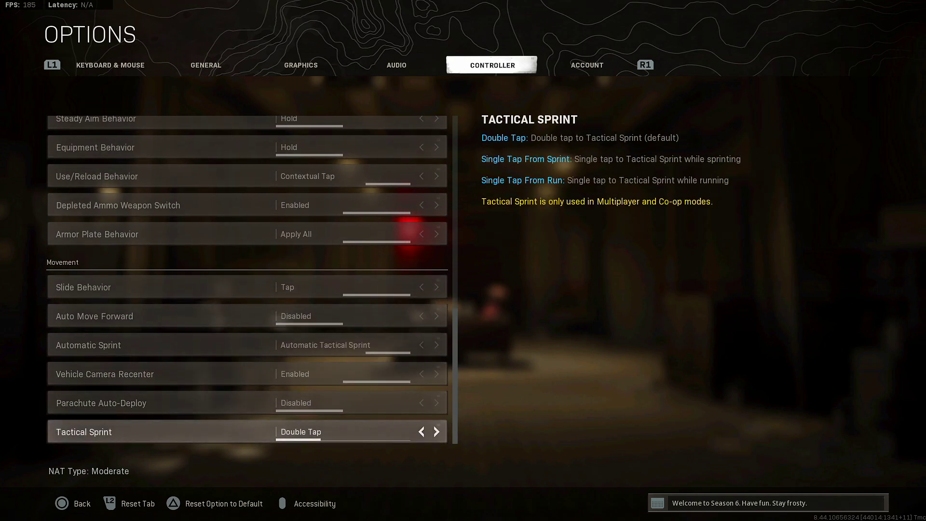
key("Up")
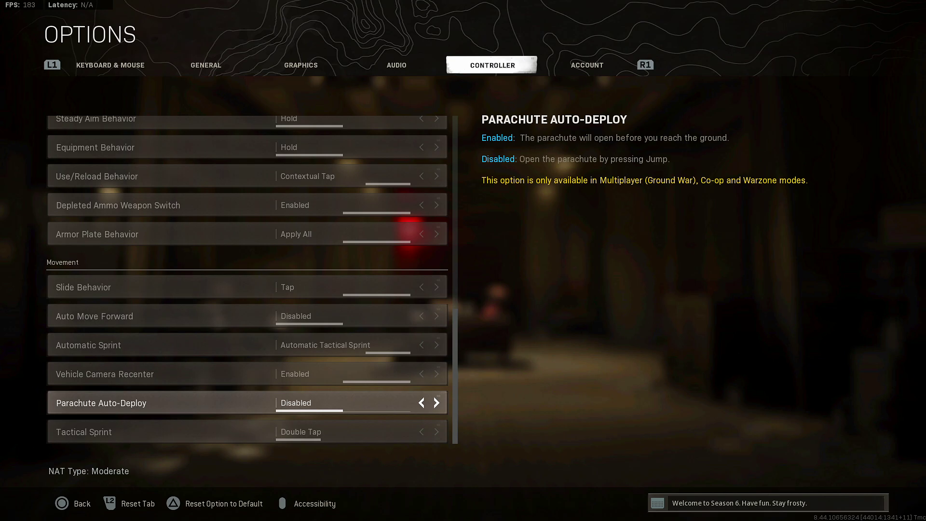
key("Escape")
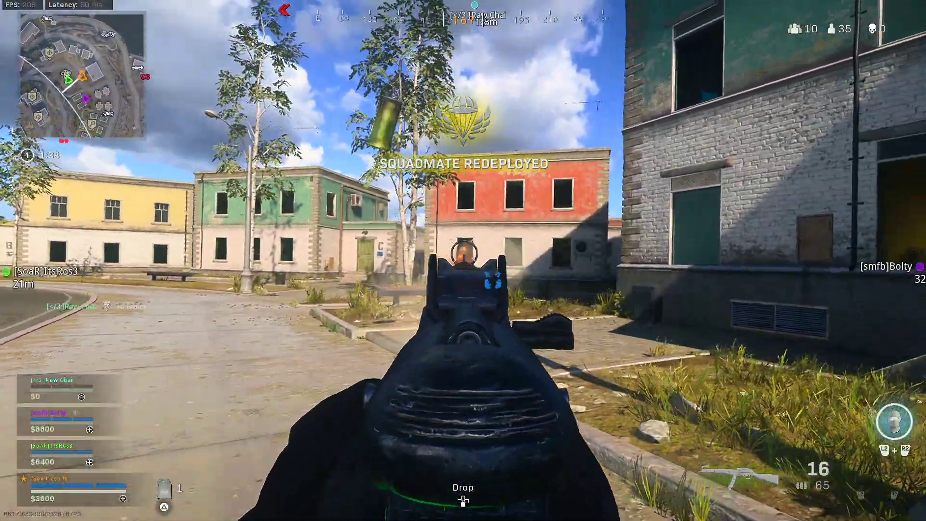
key("2")
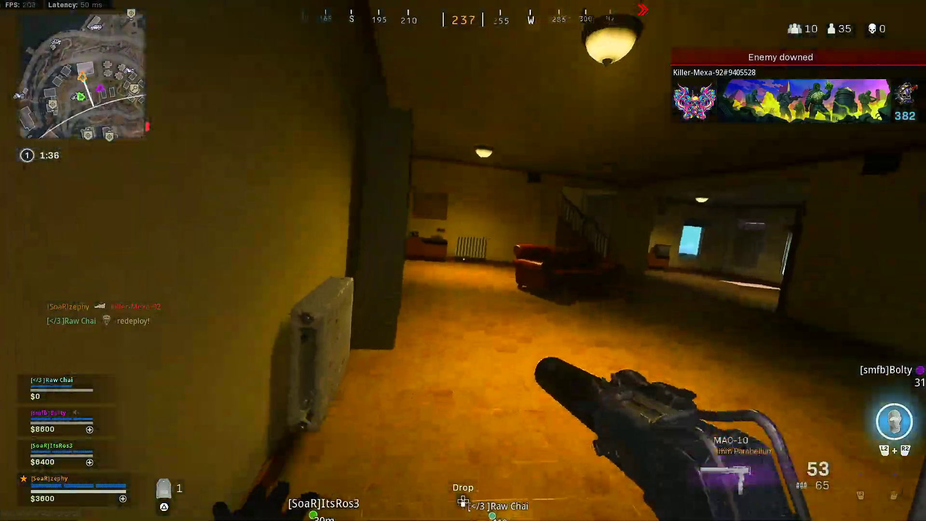
key("w")
key("w")
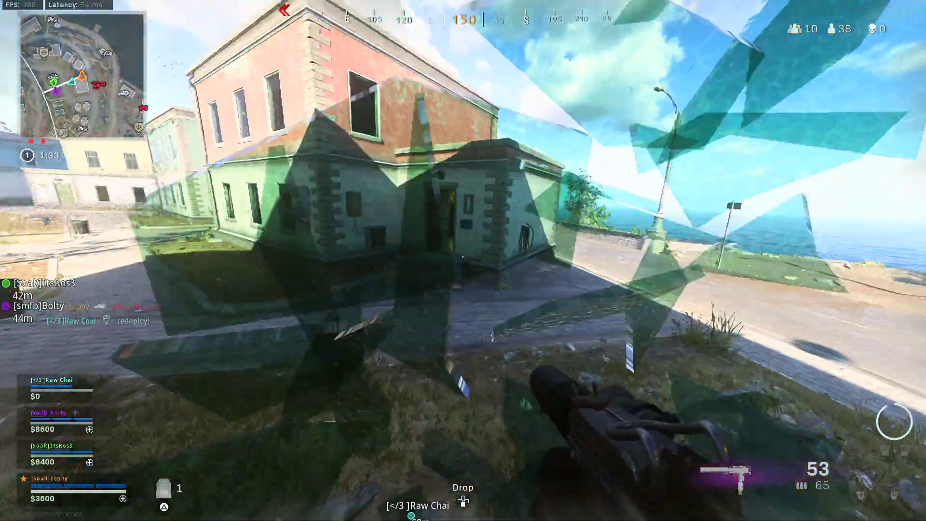
key("w")
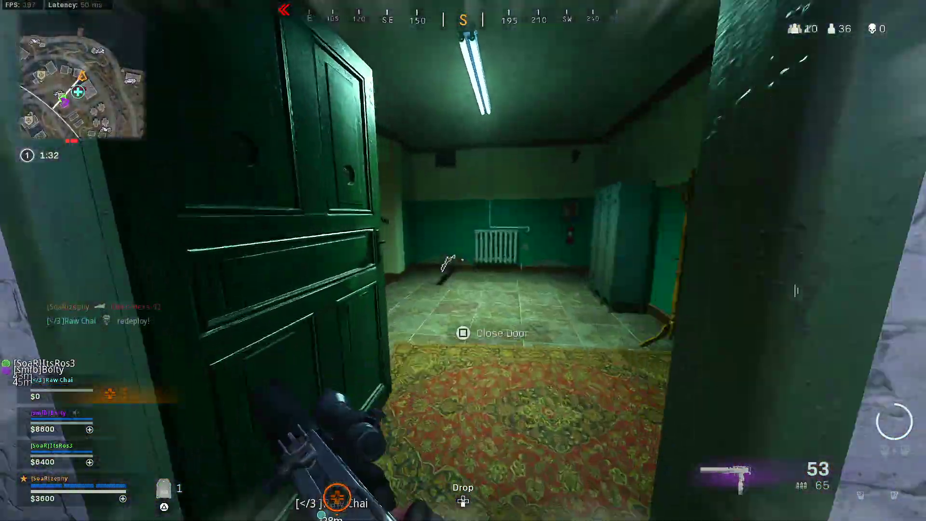
key("w")
right_click(463, 260)
left_click(464, 261)
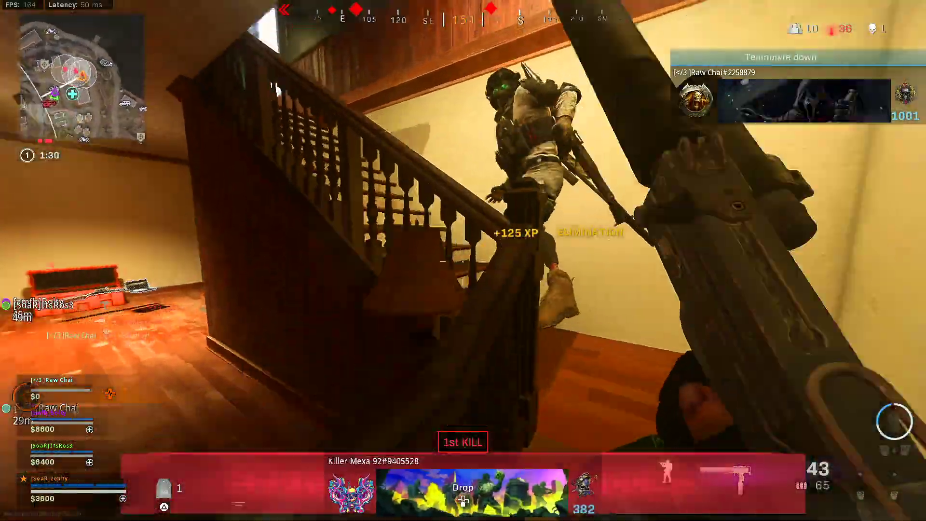
left_click(463, 261)
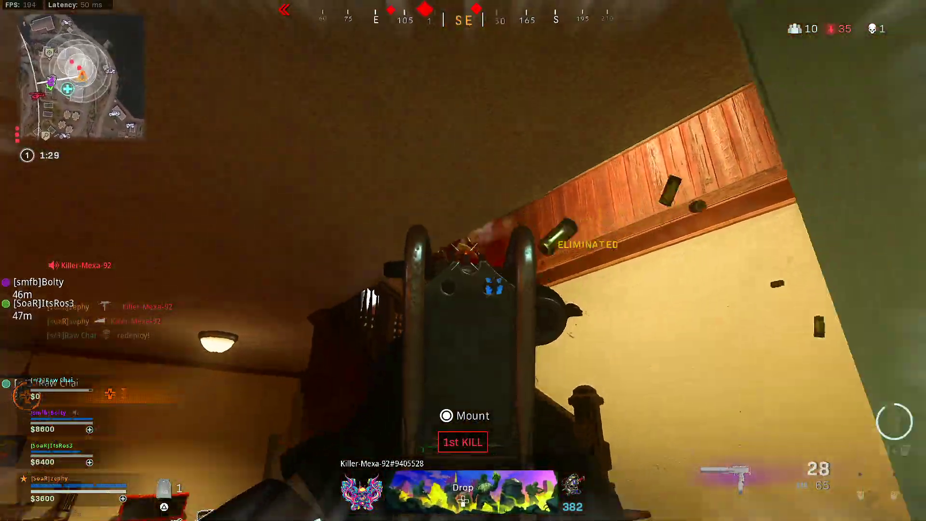
left_click(463, 260)
key("w")
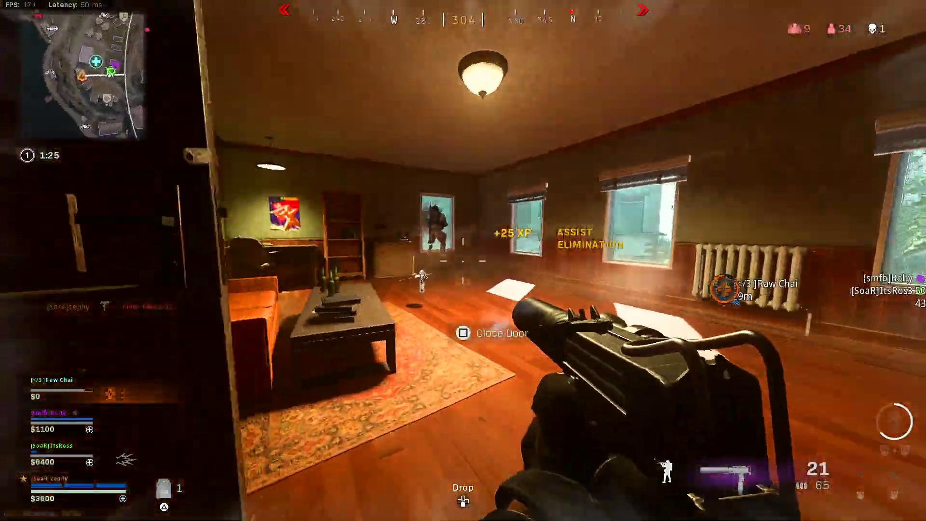
left_click_drag(463, 260, 464, 260)
key("w")
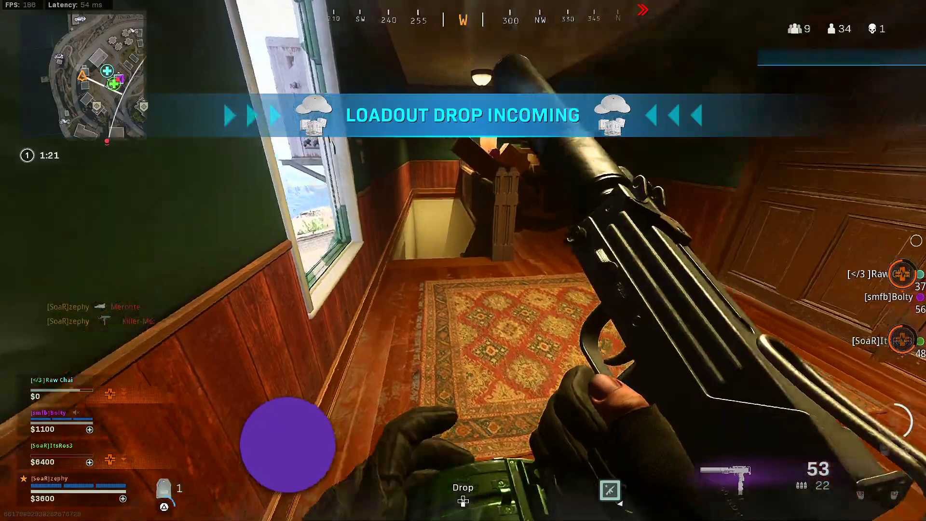
key("w")
right_click(463, 260)
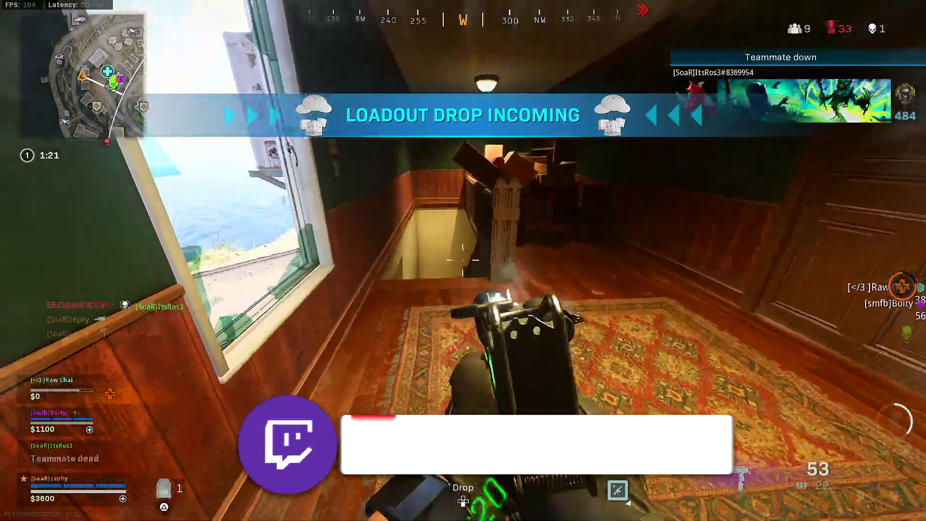
left_click_drag(463, 261, 463, 260)
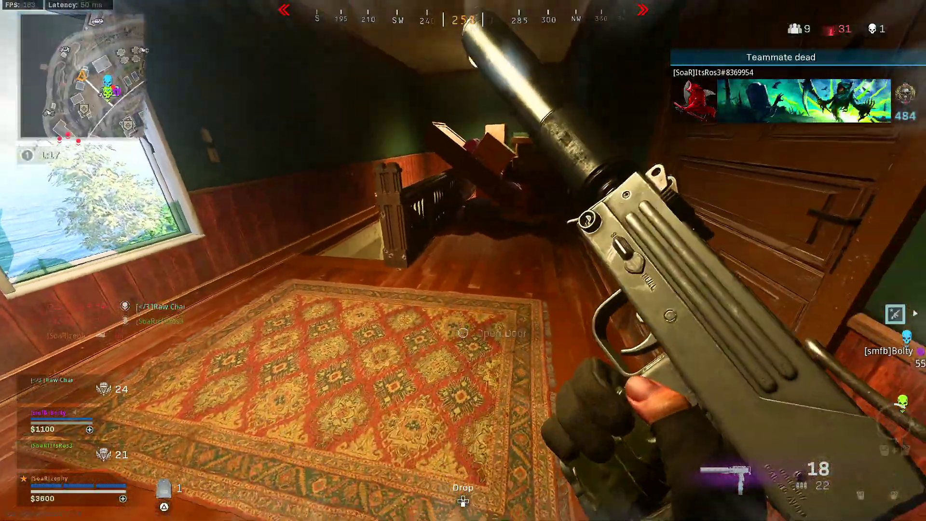
key("w")
key("space")
left_click(463, 260)
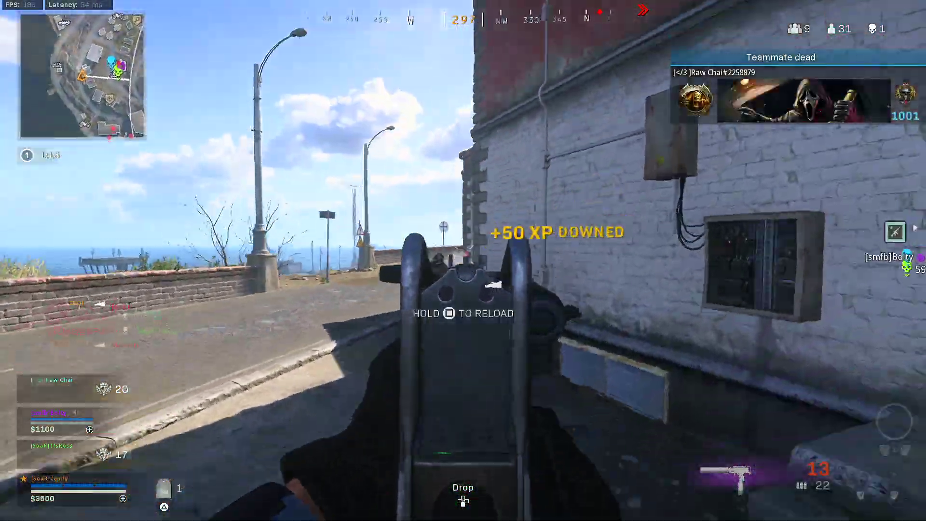
key("r")
key("c")
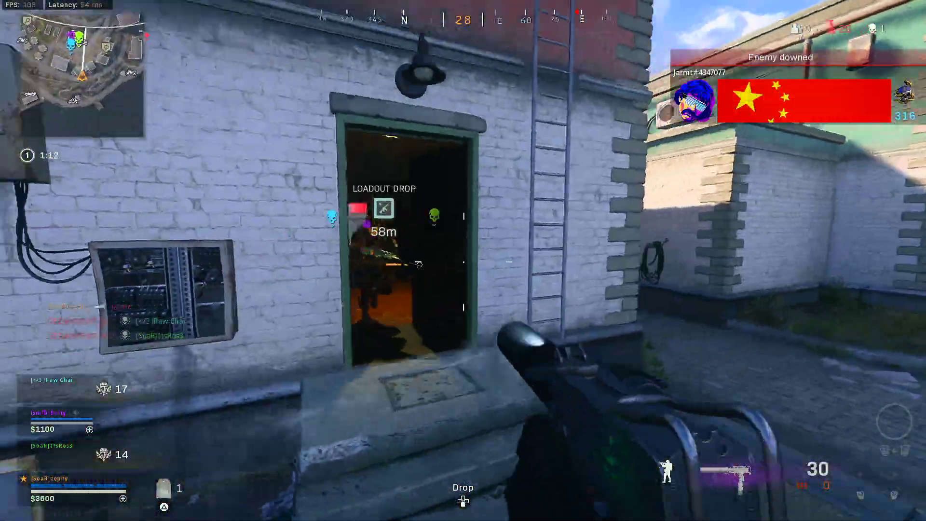
left_click_drag(463, 260, 463, 260)
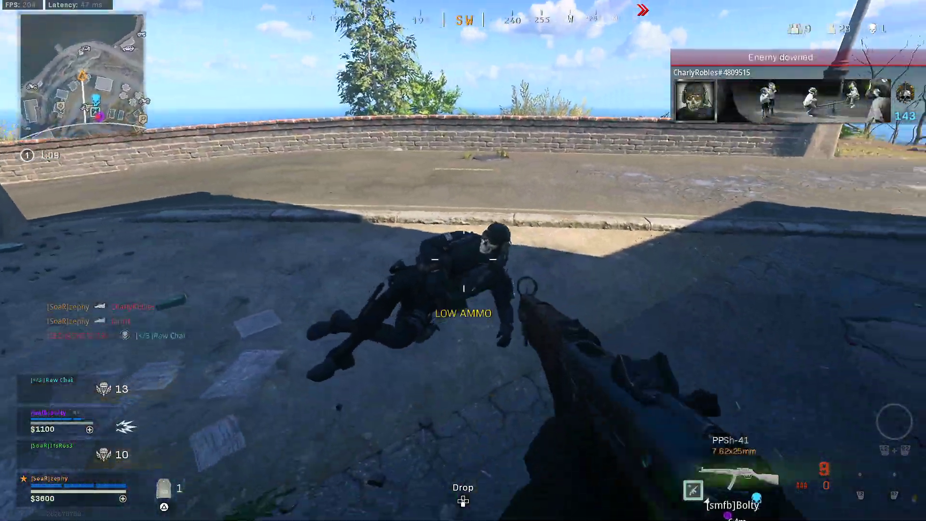
left_click_drag(463, 261, 463, 260)
key("w")
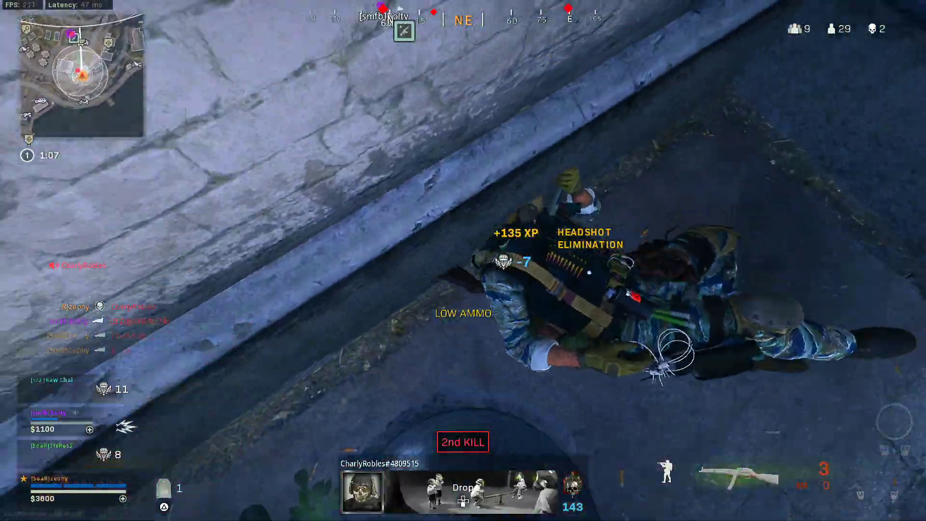
key("w")
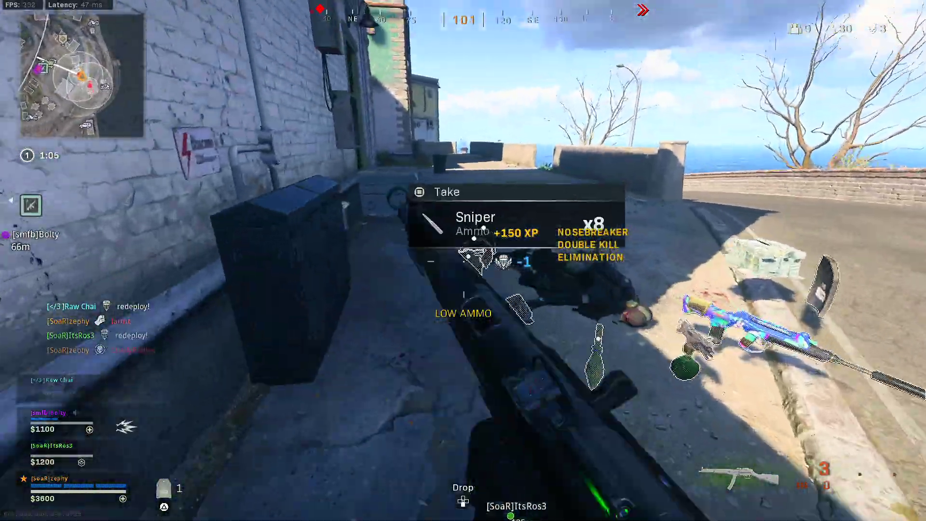
key("w")
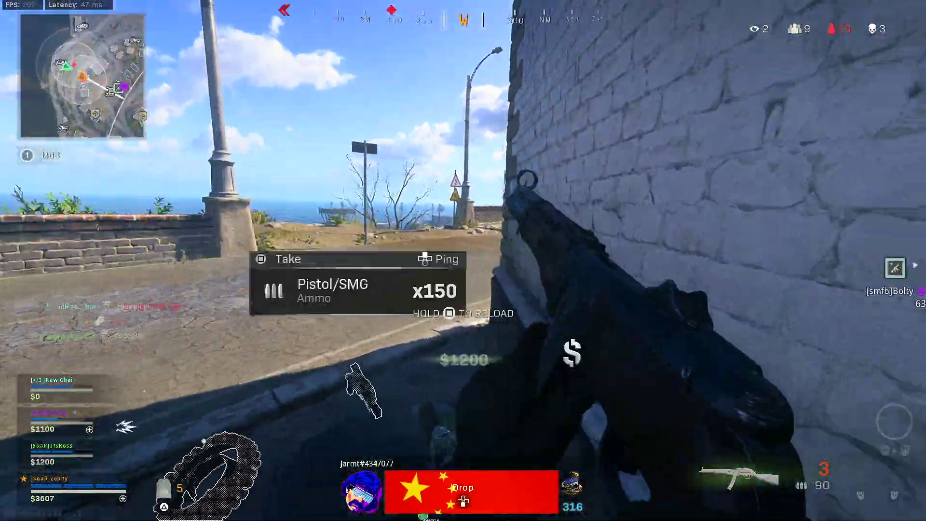
key("f")
key("w")
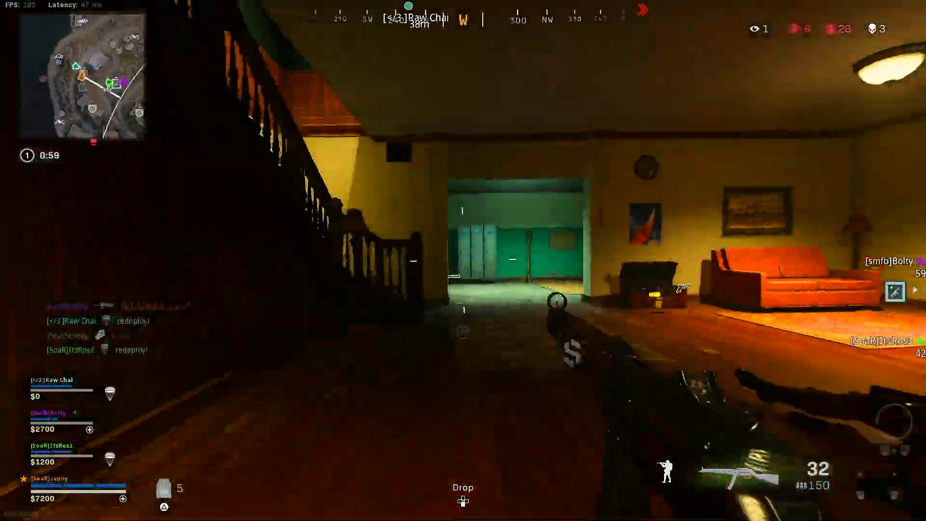
key("w")
right_click(464, 261)
left_click(464, 261)
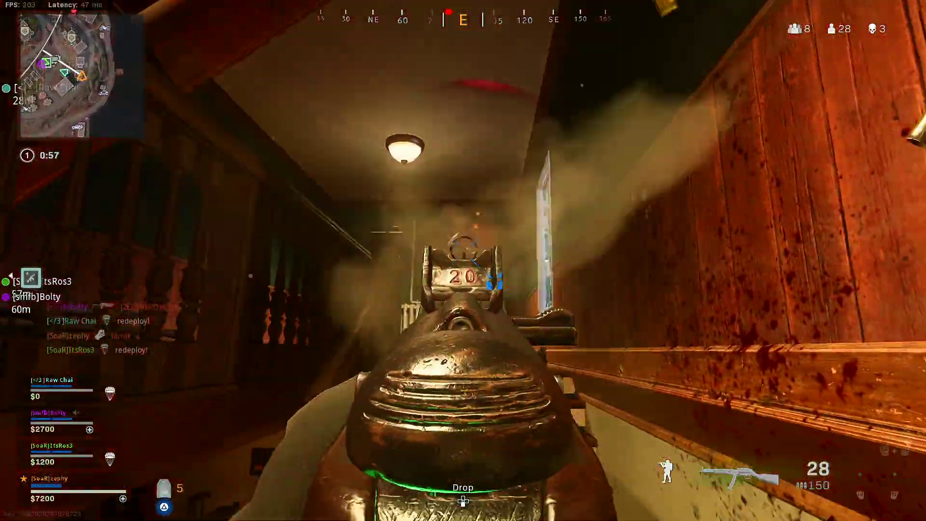
left_click(463, 260)
key("w")
left_click(463, 261)
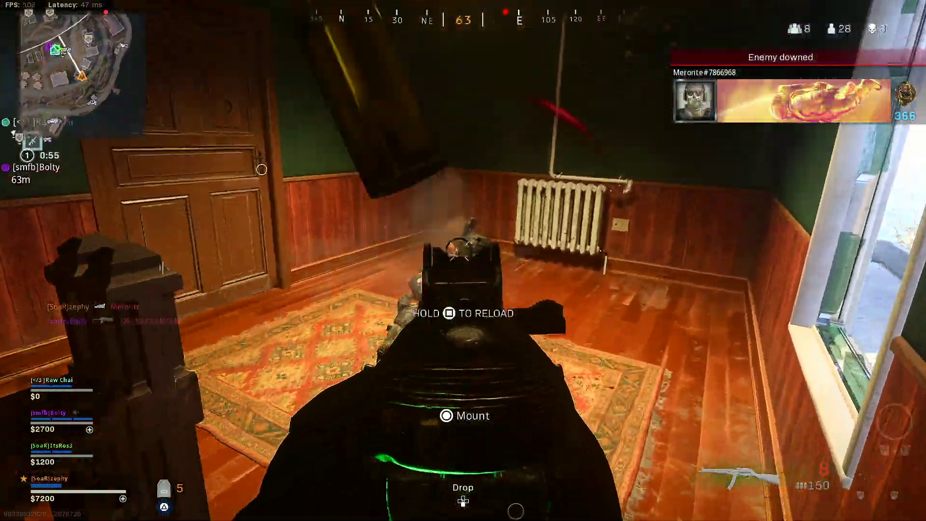
key("w")
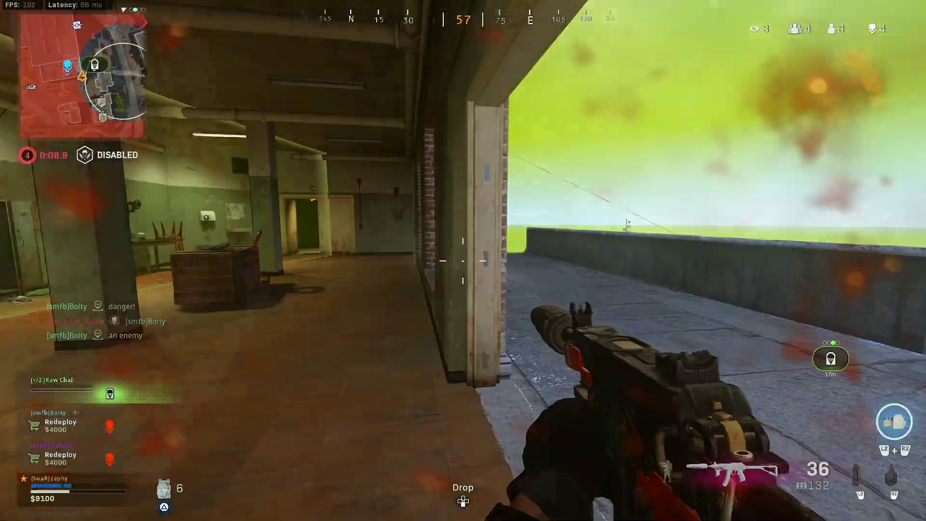
key("w")
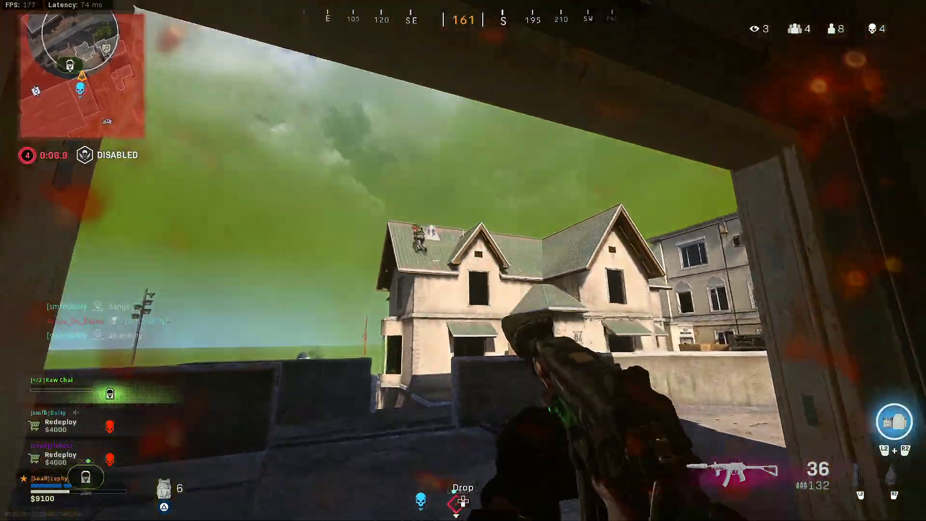
right_click(463, 261)
left_click(463, 261)
key("w")
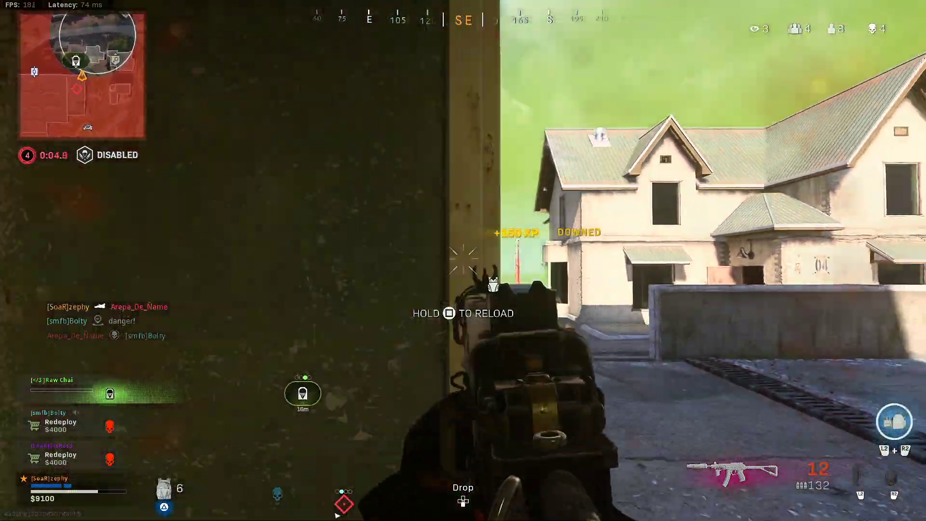
key("2")
key("w")
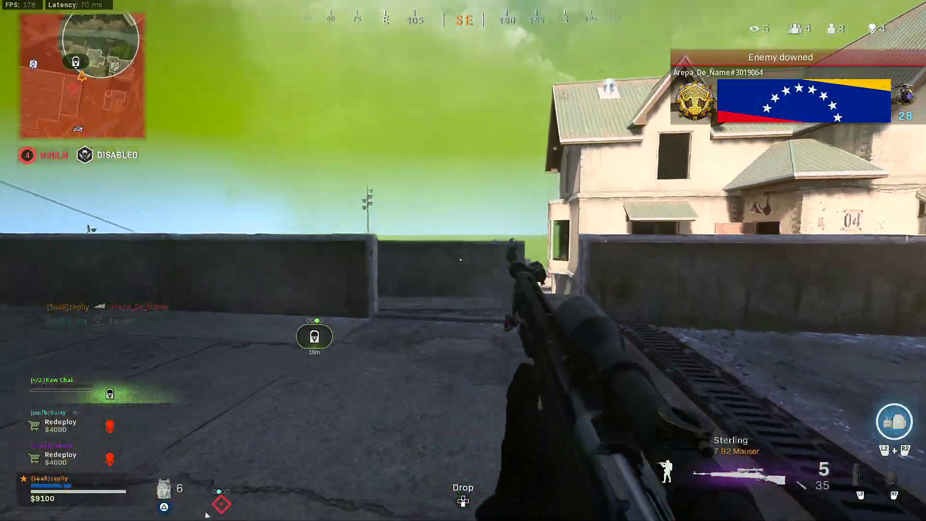
key("w")
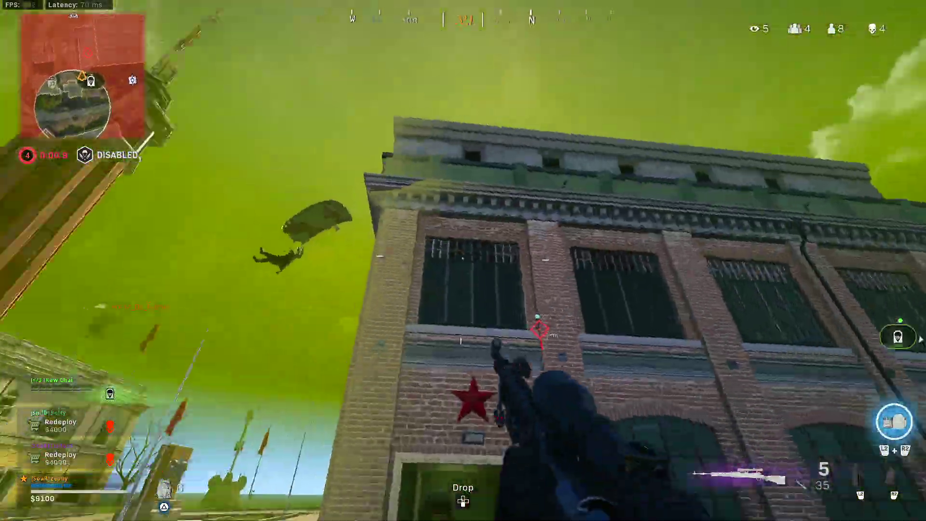
right_click(463, 260)
left_click(463, 261)
key("w")
right_click(463, 261)
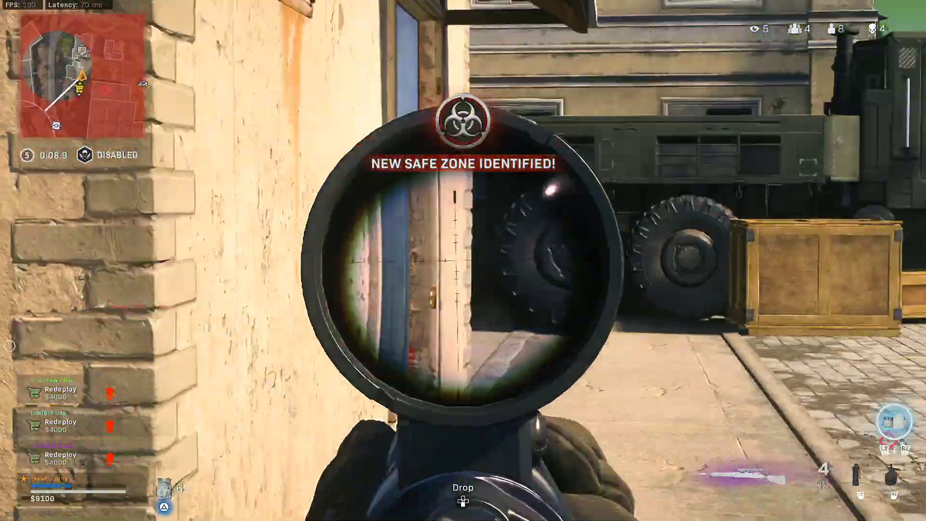
key("w")
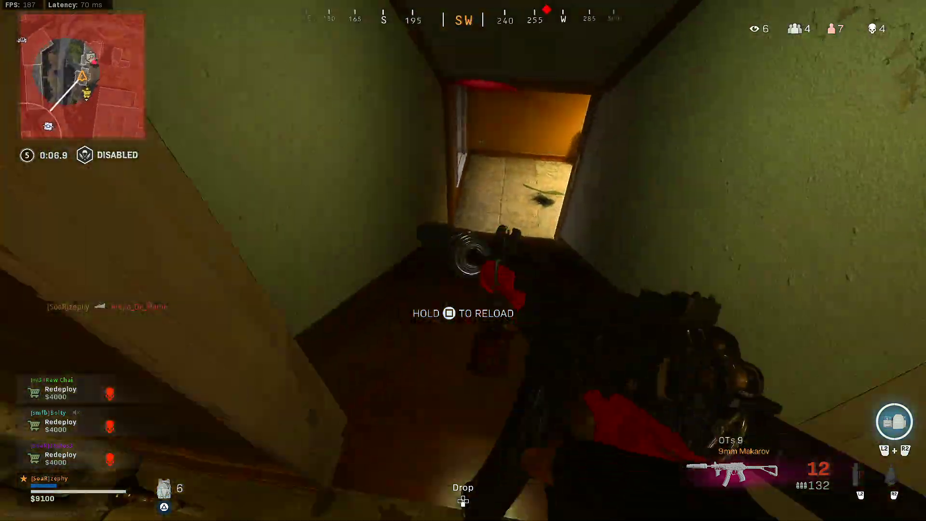
key("w")
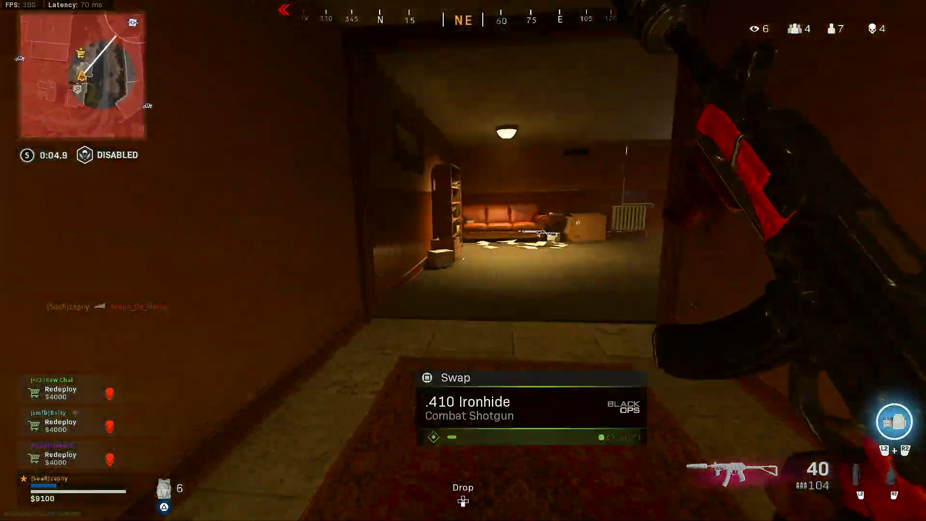
key("w")
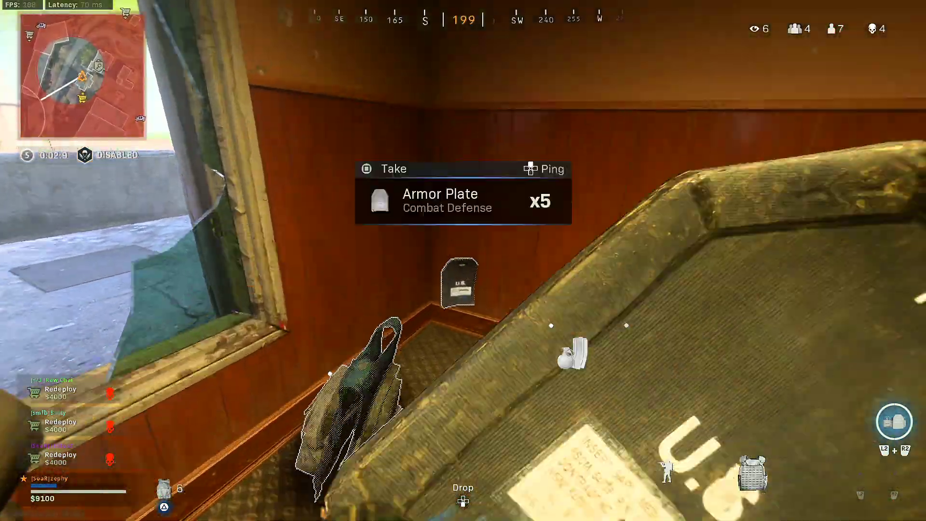
key("space")
key("w")
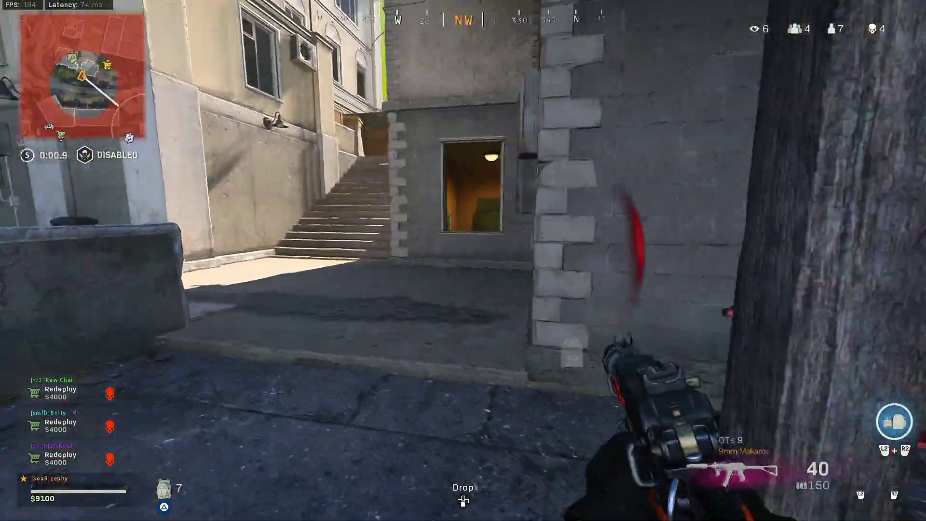
key("space")
key("w")
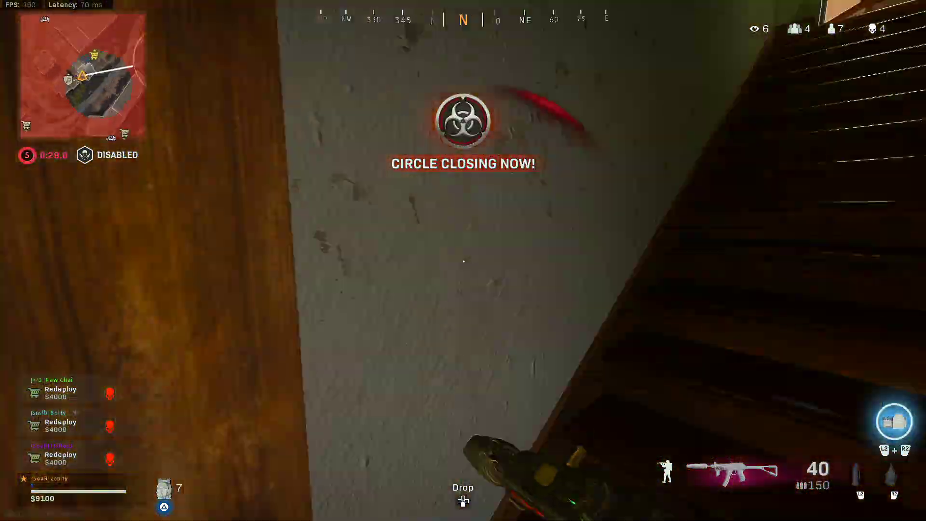
key("w")
key("4")
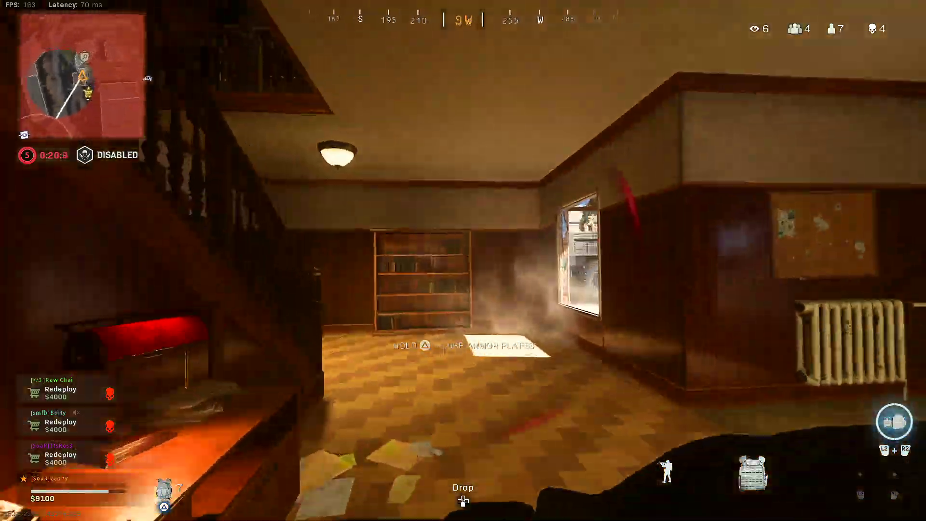
key("w")
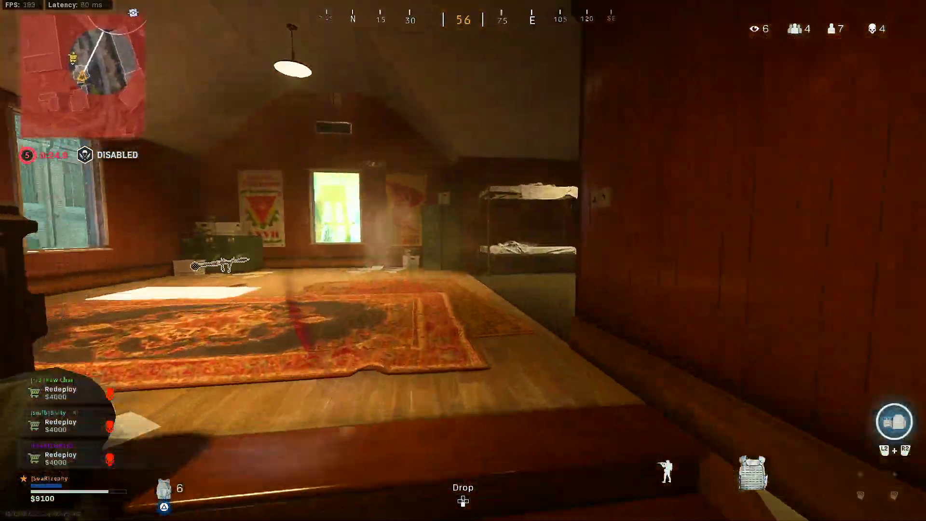
key("w")
left_click(463, 260)
key("w")
key("space")
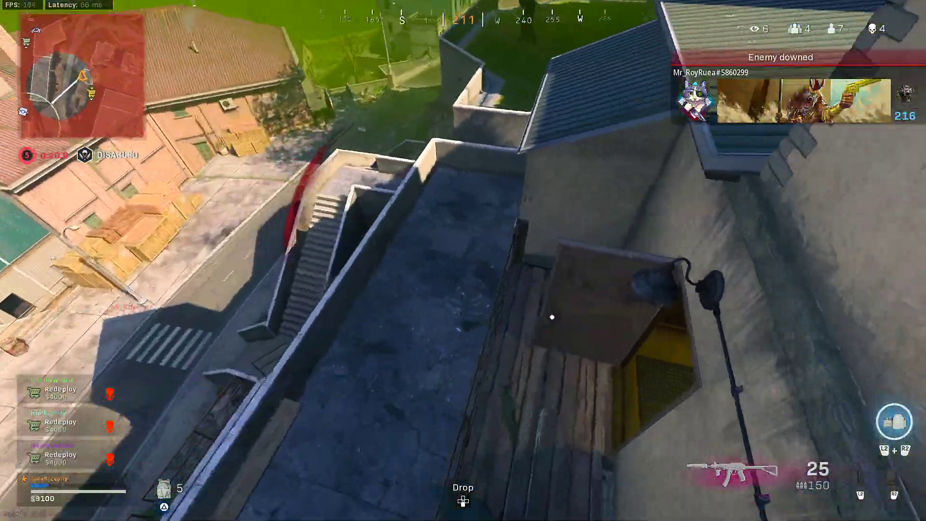
key("w")
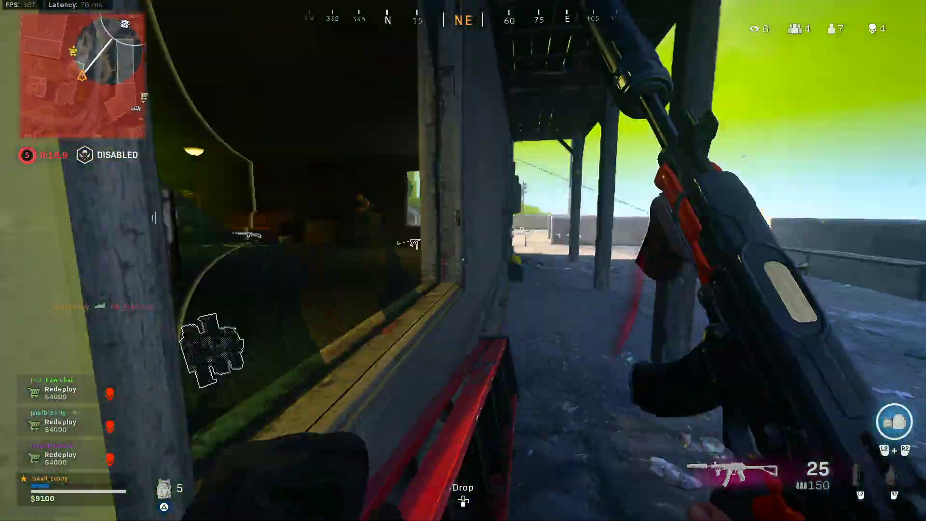
key("w")
left_click(463, 261)
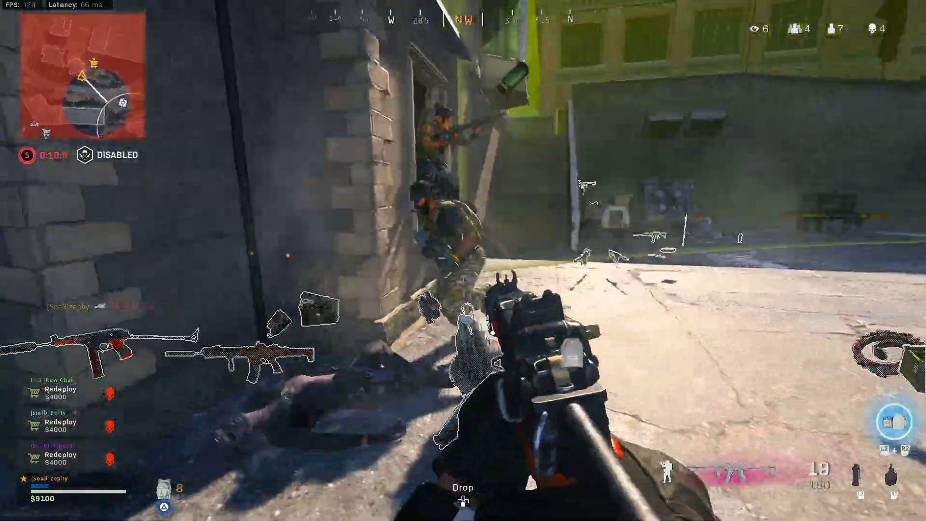
right_click(463, 260)
key("w")
key("1")
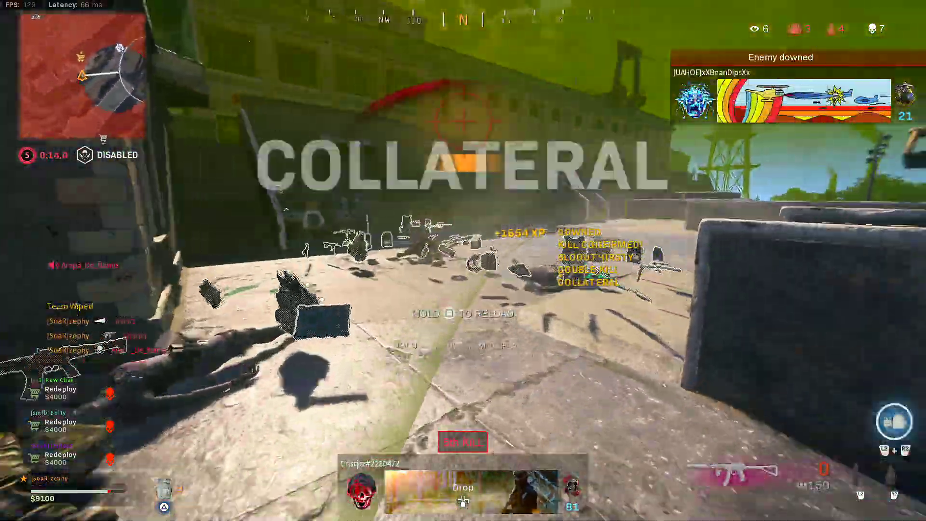
key("w")
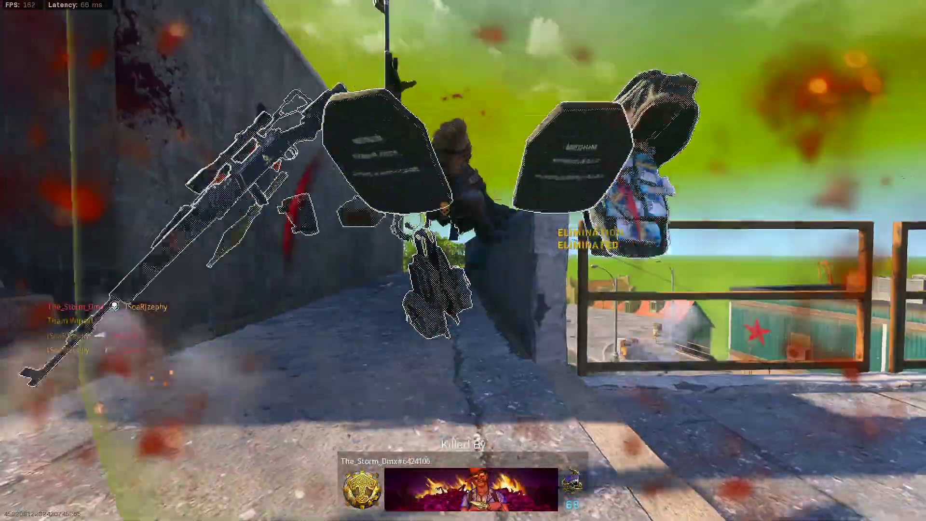